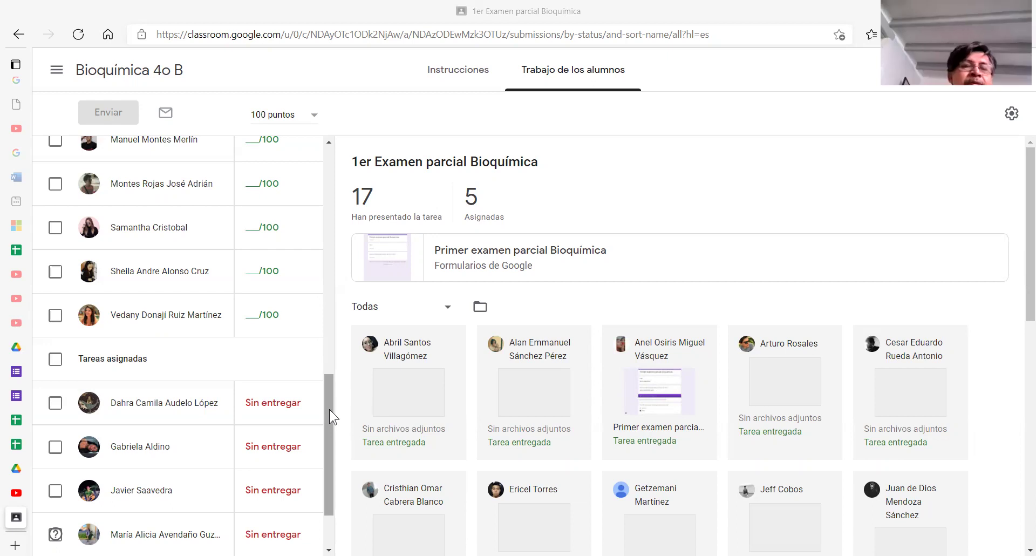
# Step: Review the submitted and unsubmitted students in the student work list of the 1er Examen parcial Bioquímica assignment
pyautogui.moveTo(329, 409); pyautogui.dragTo(327, 437)
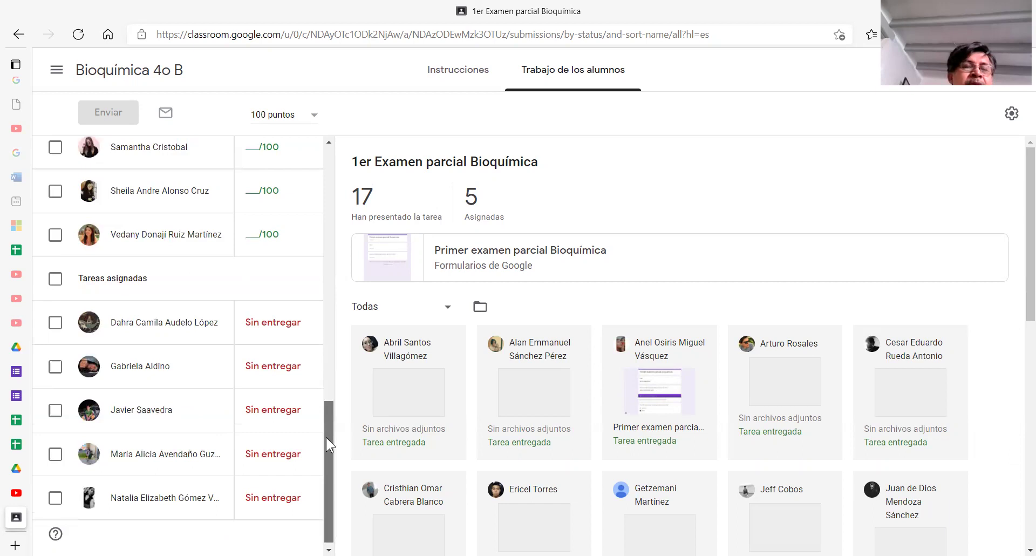
pyautogui.moveTo(326, 437); pyautogui.dragTo(350, 195)
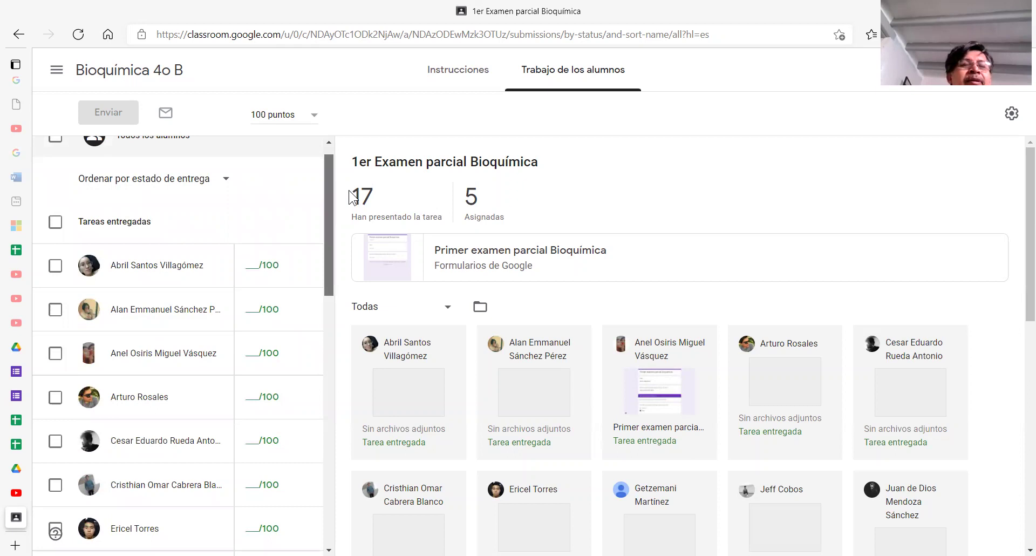
pyautogui.moveTo(351, 195); pyautogui.dragTo(349, 198)
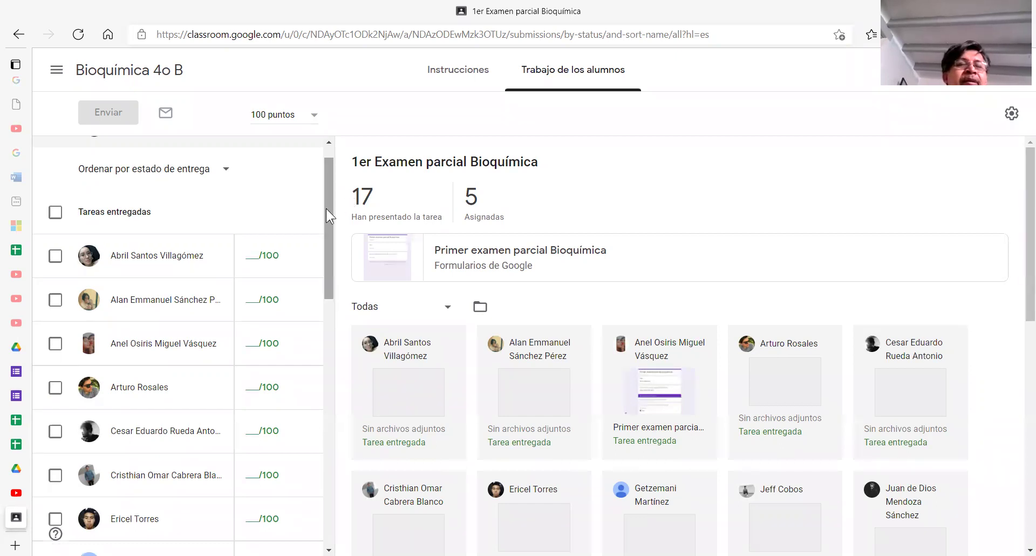
pyautogui.moveTo(327, 207)
pyautogui.mouseDown()
pyautogui.moveTo(332, 242)
pyautogui.moveTo(329, 224)
pyautogui.mouseUp()
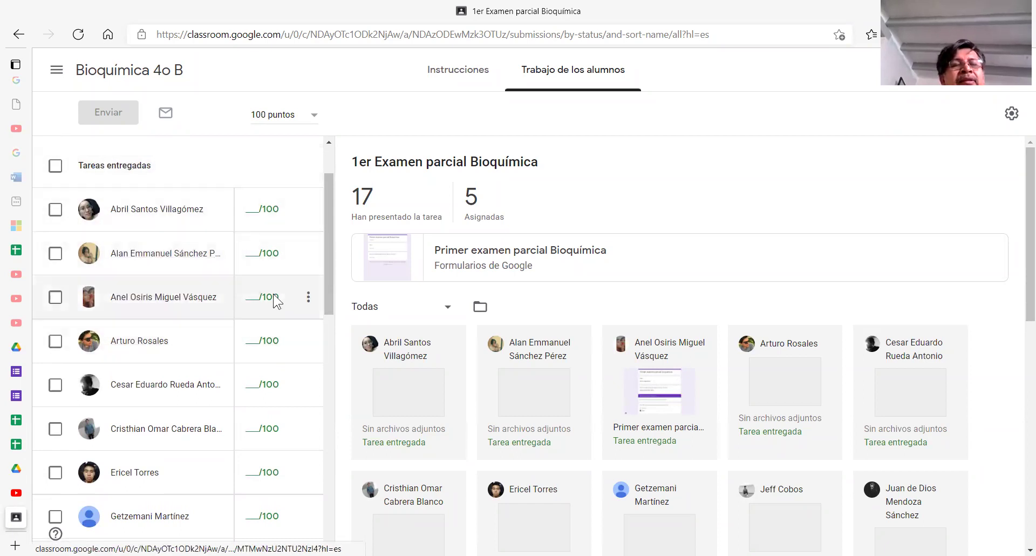
pyautogui.moveTo(326, 301); pyautogui.dragTo(334, 536)
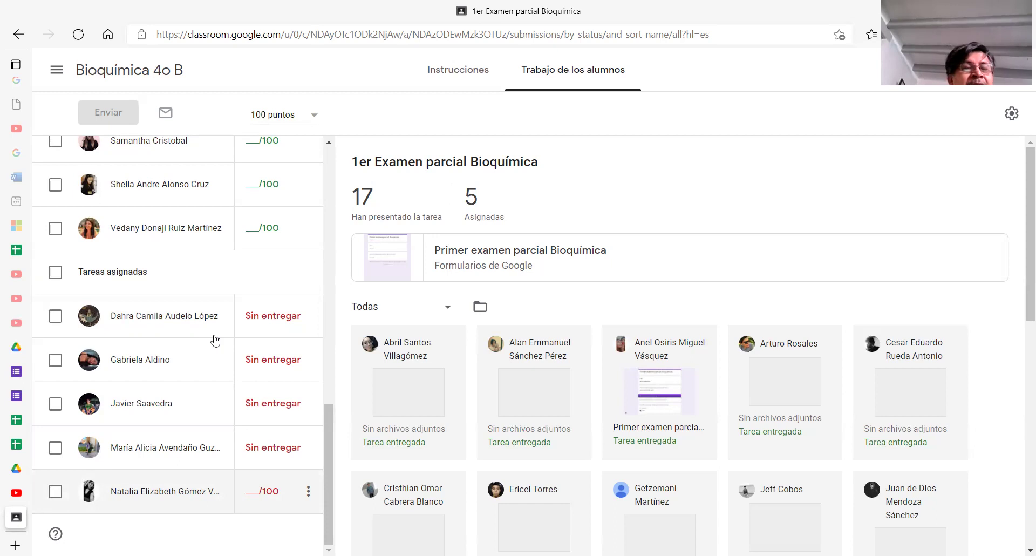
# Step: Switch to the closed Blank Quiz form's responses and examine the students' scores in the Puntuaciones table
pyautogui.click(33, 371)
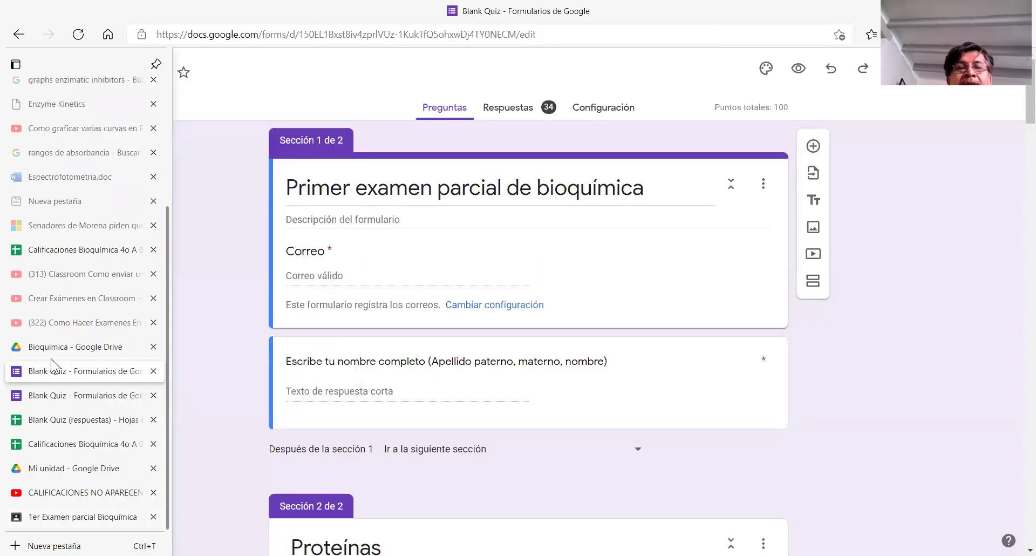
pyautogui.click(48, 398)
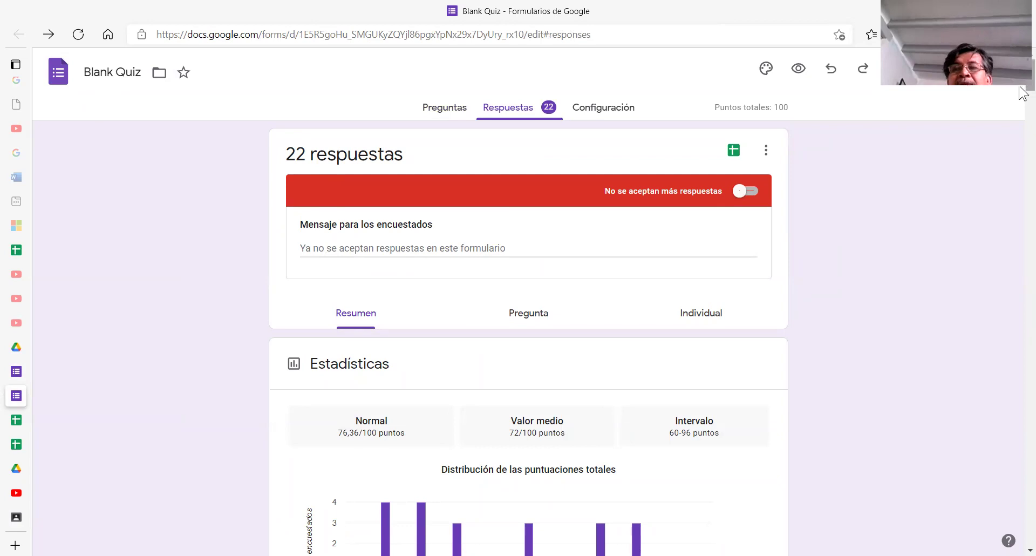
pyautogui.scroll(-1, 1019, 116)
pyautogui.scroll(-10, 1024, 123)
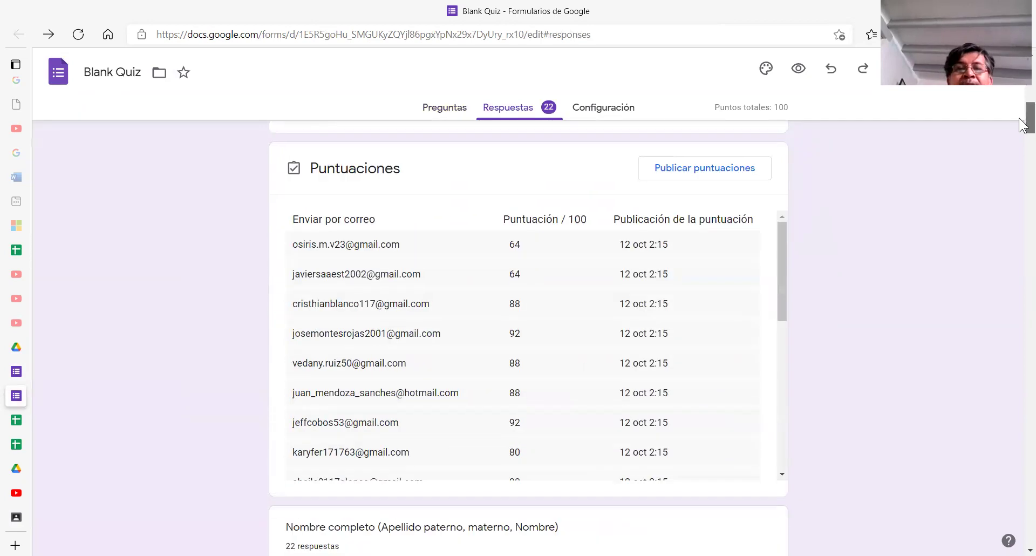
pyautogui.moveTo(777, 282); pyautogui.dragTo(773, 352)
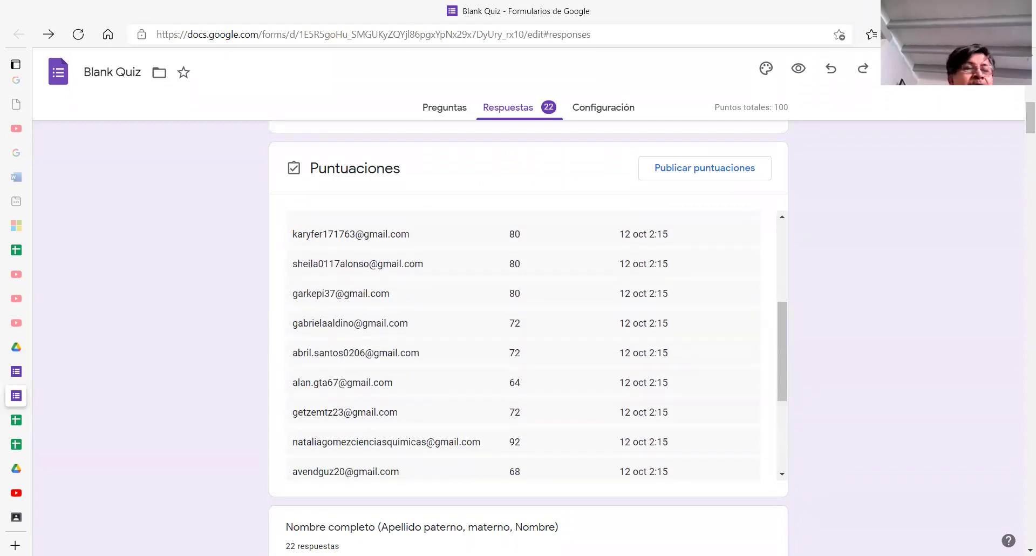
# Step: Return to the 1er Examen parcial Bioquímica assignment in Classroom to check the students marked Sin entregar
pyautogui.moveTo(14, 515)
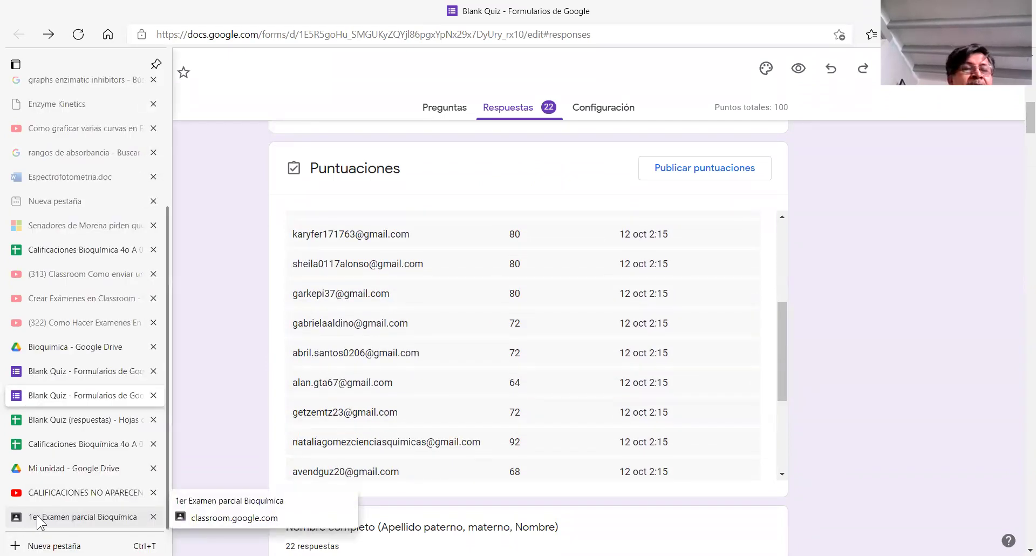
pyautogui.click(36, 515)
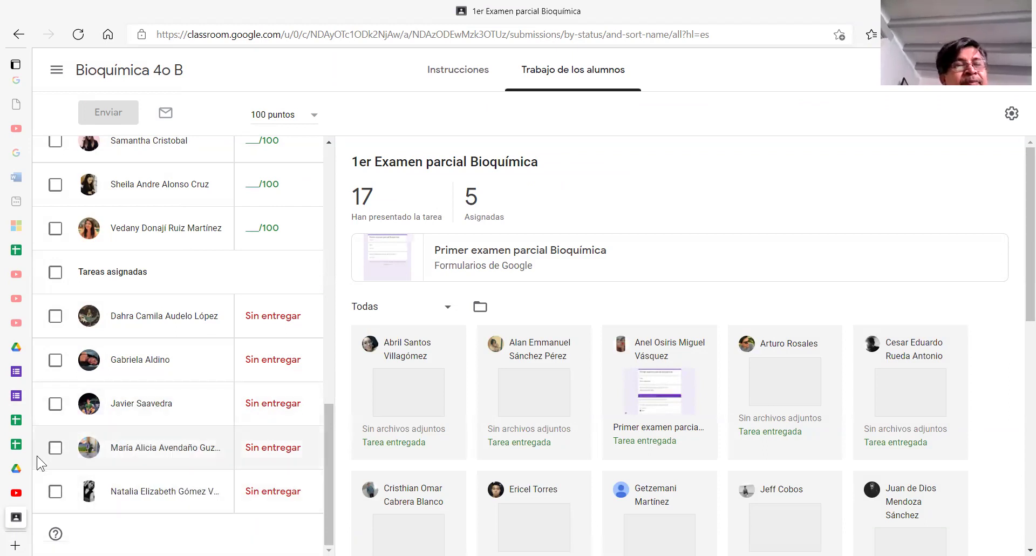
# Step: Reopen the Blank Quiz responses and check the Puntuaciones table for the students listed as Sin entregar in Classroom
pyautogui.moveTo(17, 517)
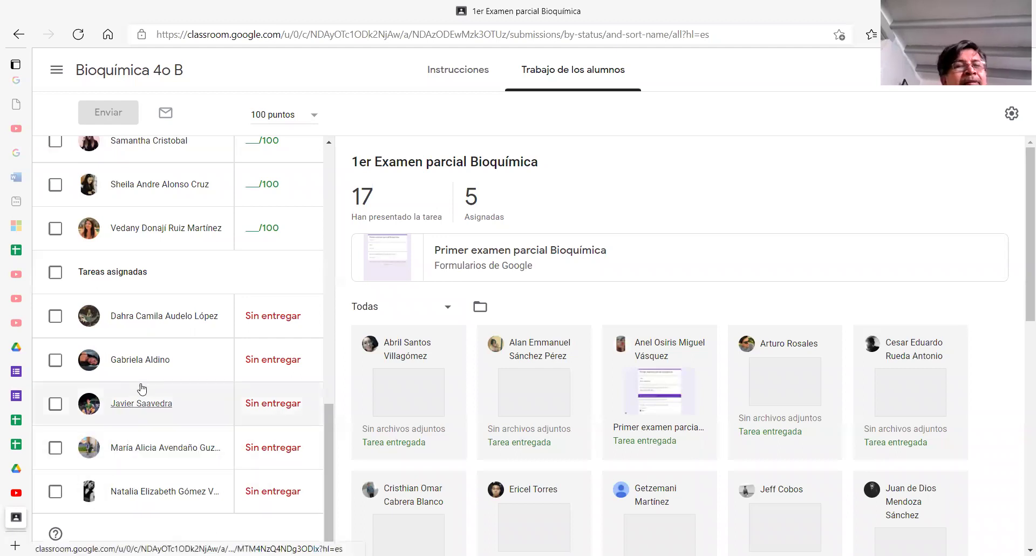
pyautogui.moveTo(22, 355)
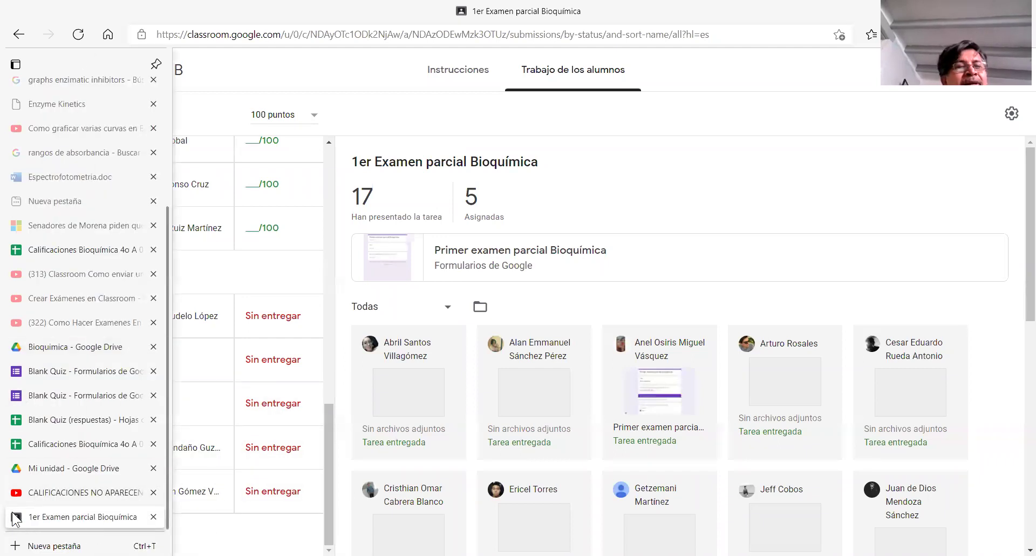
pyautogui.click(63, 391)
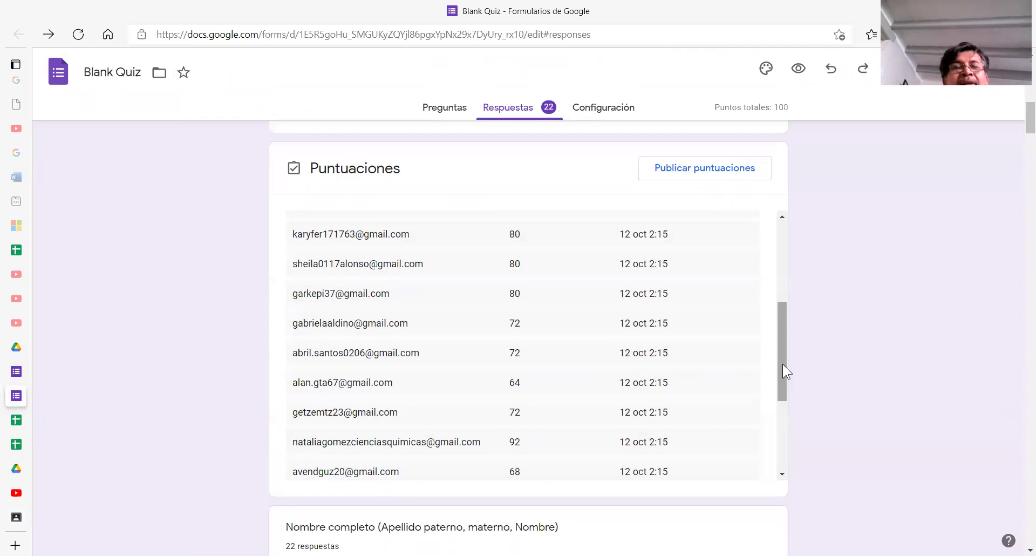
pyautogui.moveTo(783, 364); pyautogui.dragTo(783, 367)
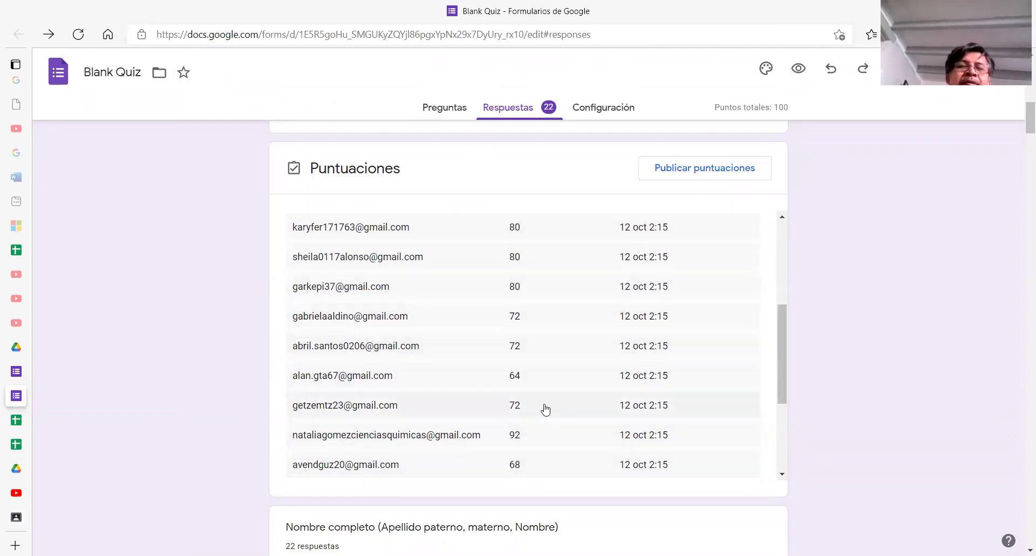
pyautogui.moveTo(779, 354); pyautogui.dragTo(781, 252)
pyautogui.scroll(-2, 741, 296)
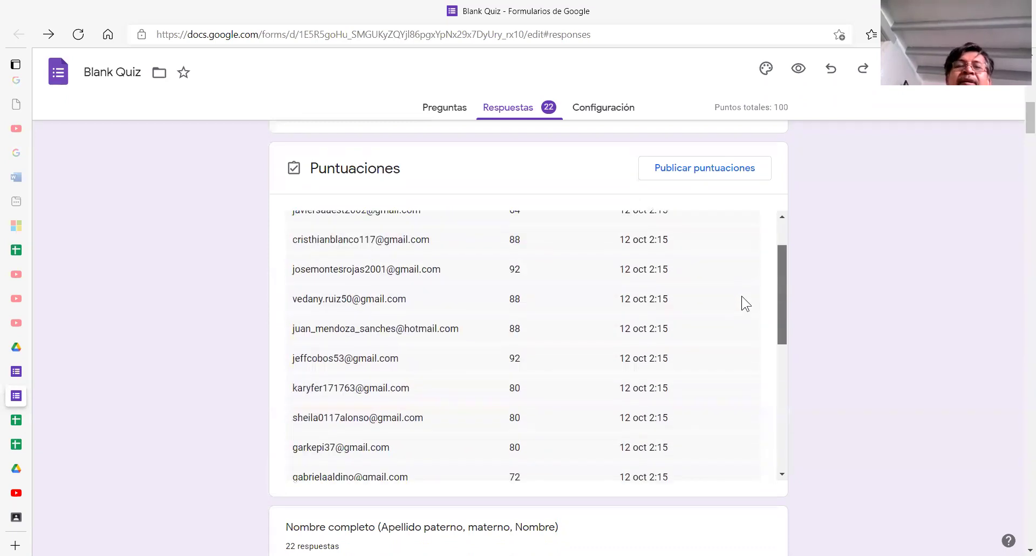
pyautogui.scroll(-5, 747, 317)
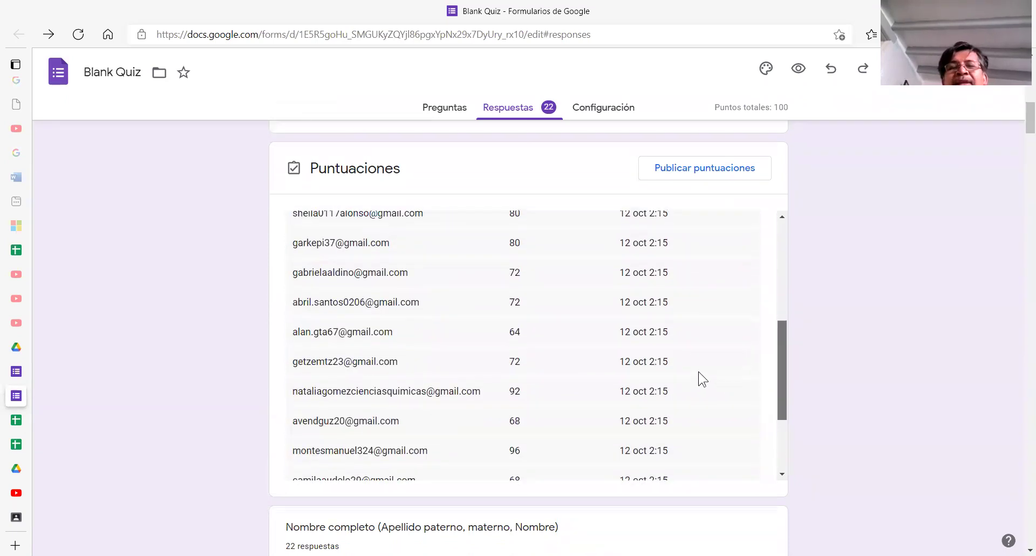
pyautogui.scroll(1, 706, 401)
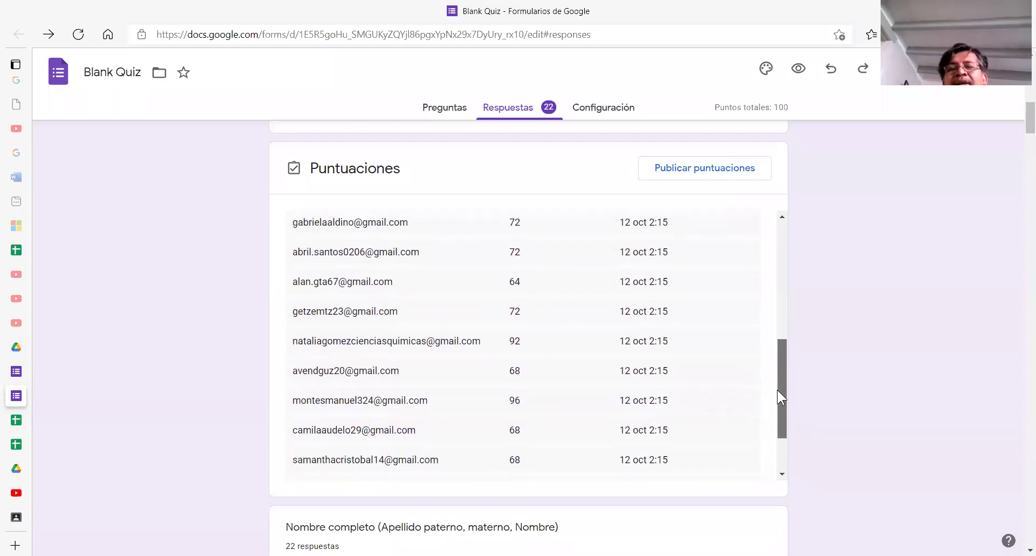
pyautogui.moveTo(778, 392); pyautogui.dragTo(780, 392)
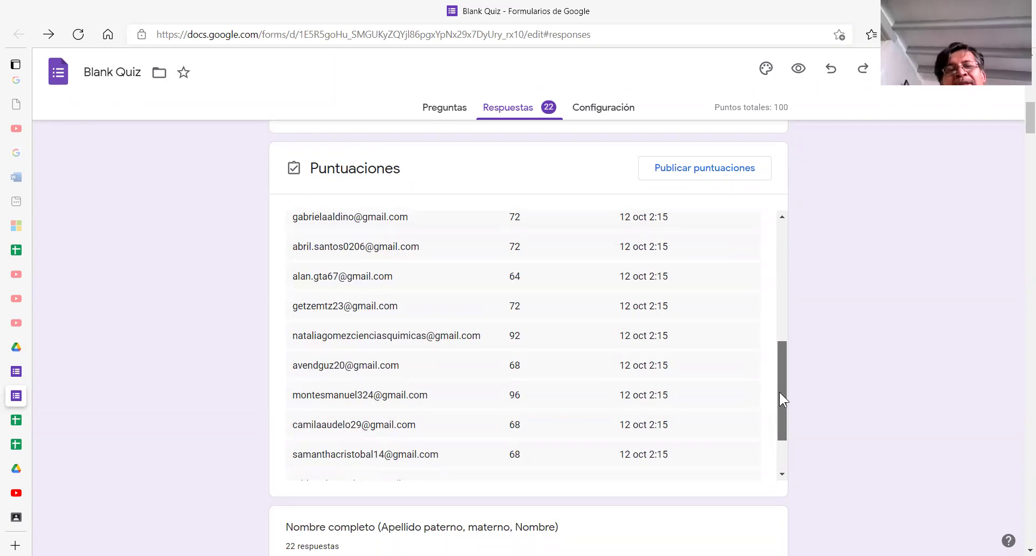
pyautogui.moveTo(780, 391); pyautogui.dragTo(750, 292)
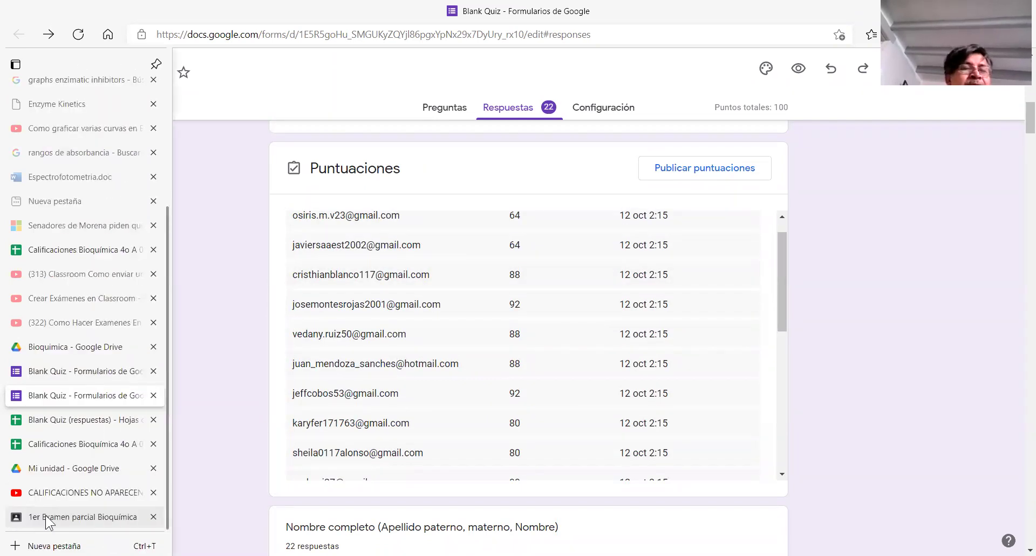
# Step: Go back to the Classroom assignment and compare the grade fields under Tareas entregadas with the students under Tareas asignadas
pyautogui.click(45, 514)
pyautogui.moveTo(329, 431); pyautogui.dragTo(337, 204)
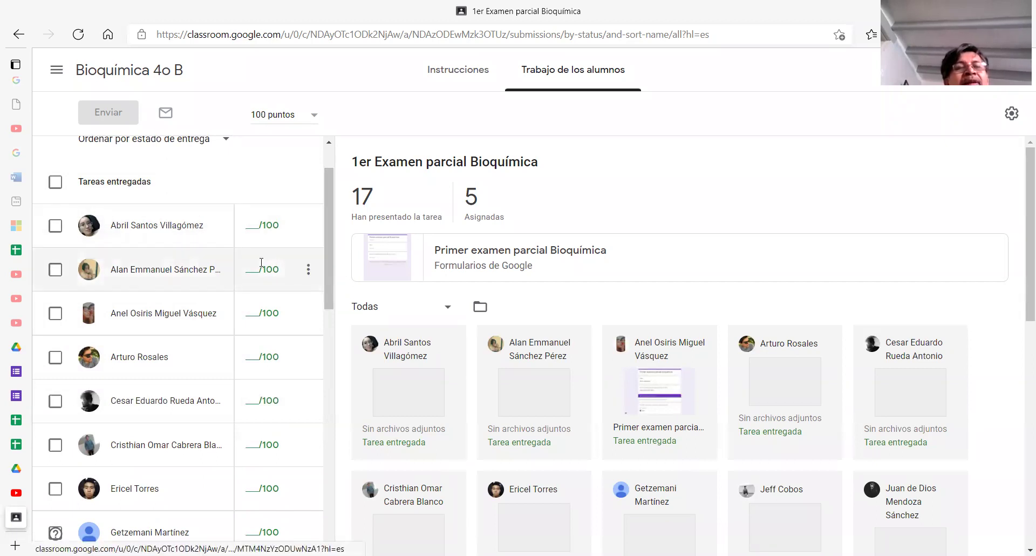
pyautogui.moveTo(327, 272); pyautogui.dragTo(330, 304)
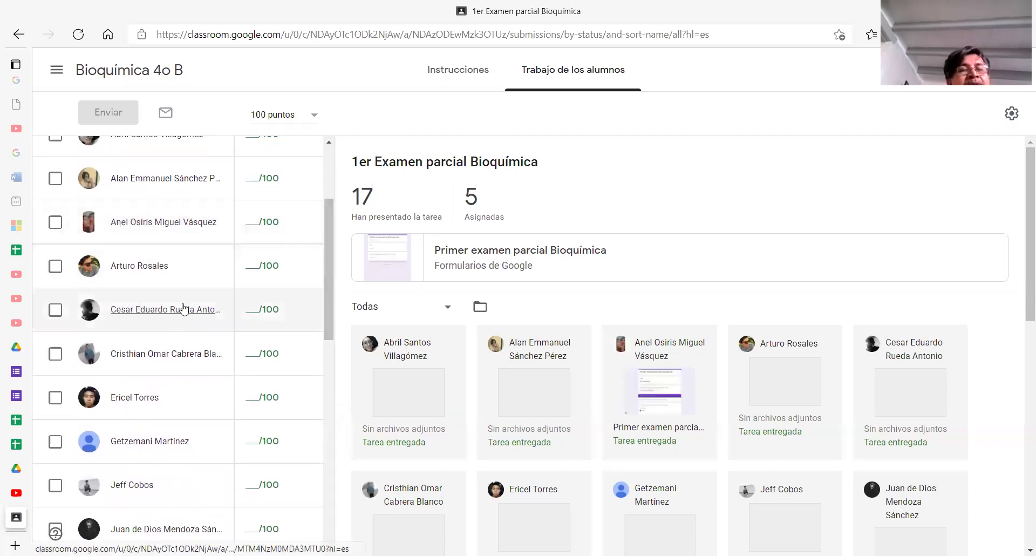
pyautogui.moveTo(329, 314); pyautogui.dragTo(350, 444)
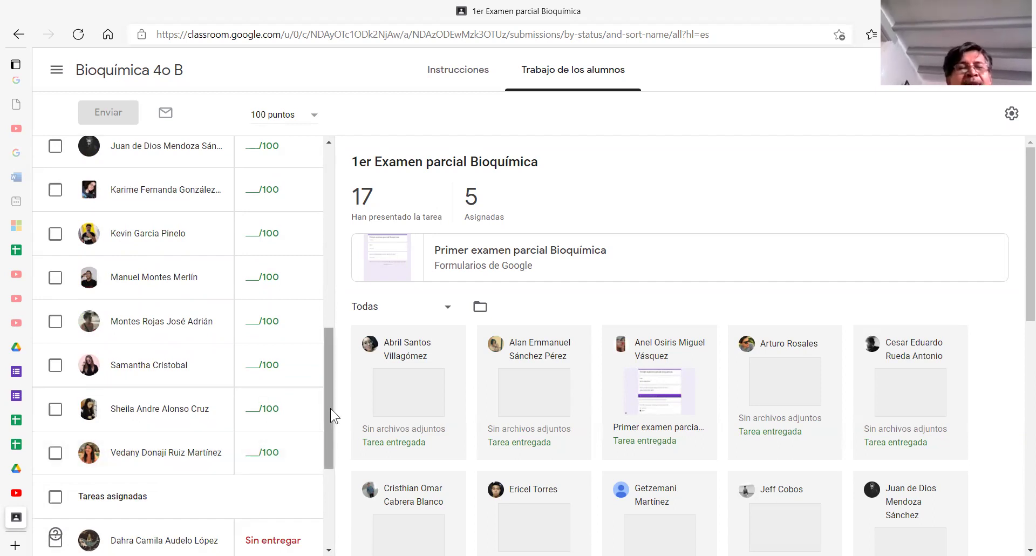
pyautogui.moveTo(330, 407); pyautogui.dragTo(328, 424)
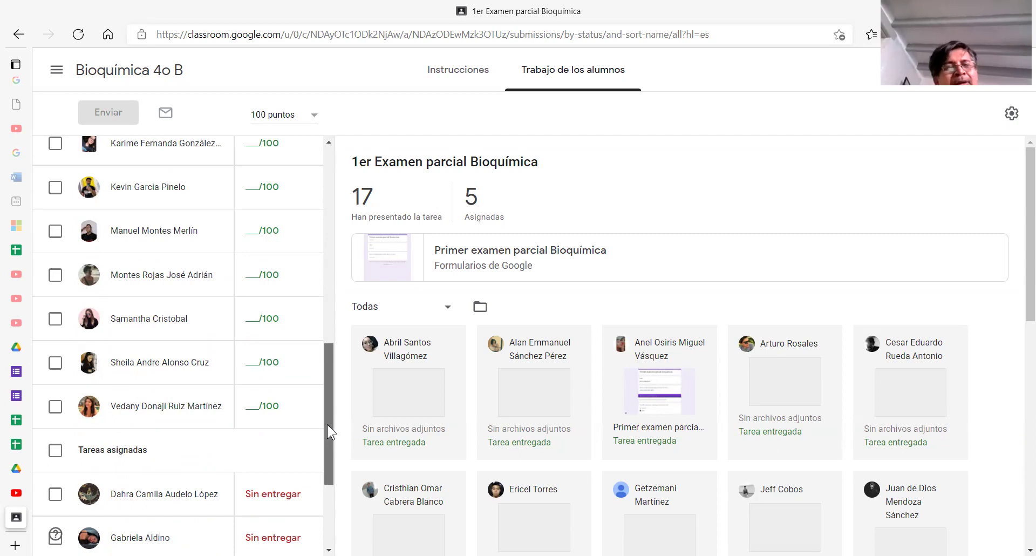
pyautogui.moveTo(327, 424); pyautogui.dragTo(328, 459)
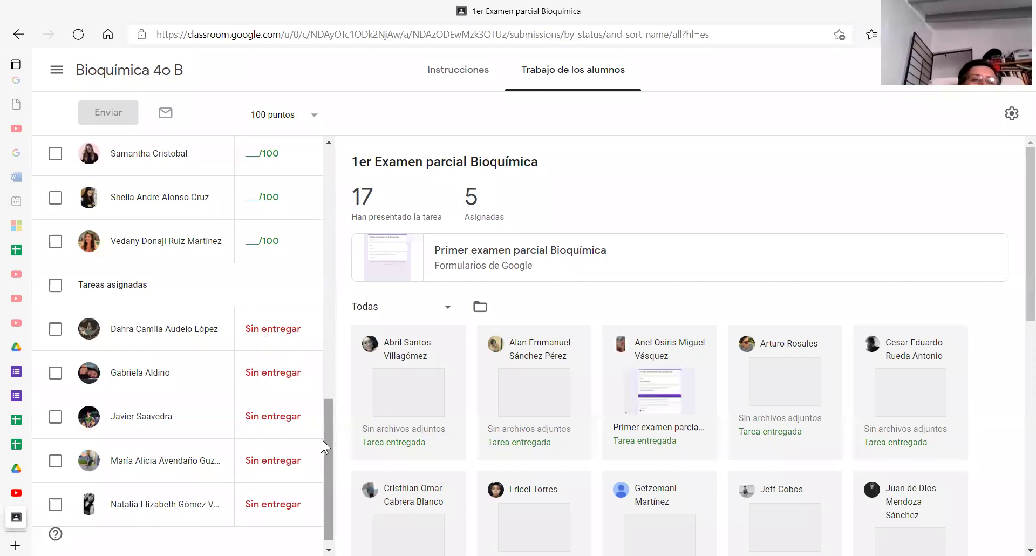
# Step: Re-examine the full student list for missing grades and unsubmitted exams, from Tareas entregadas through Tareas asignadas
pyautogui.scroll(10, 321, 438)
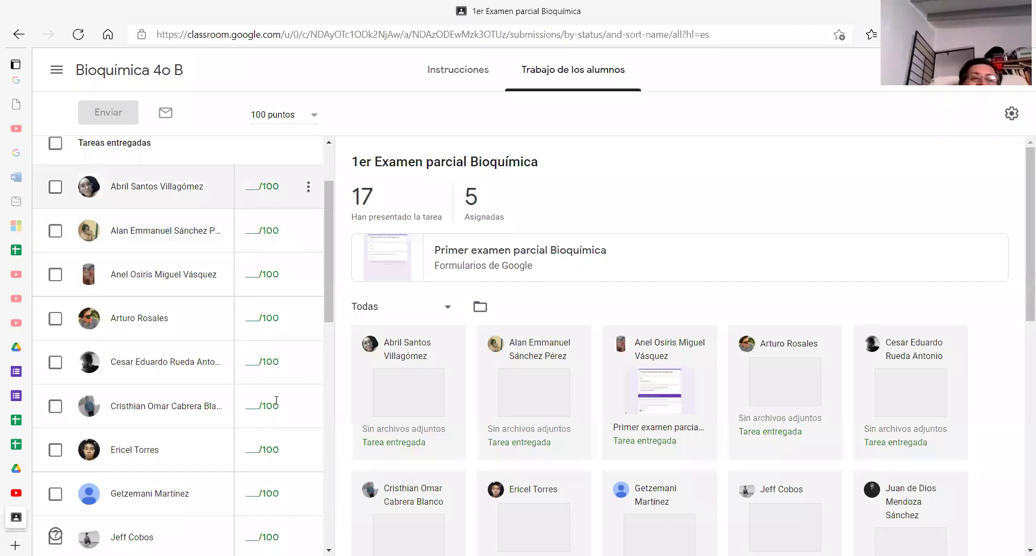
pyautogui.scroll(-10, 259, 389)
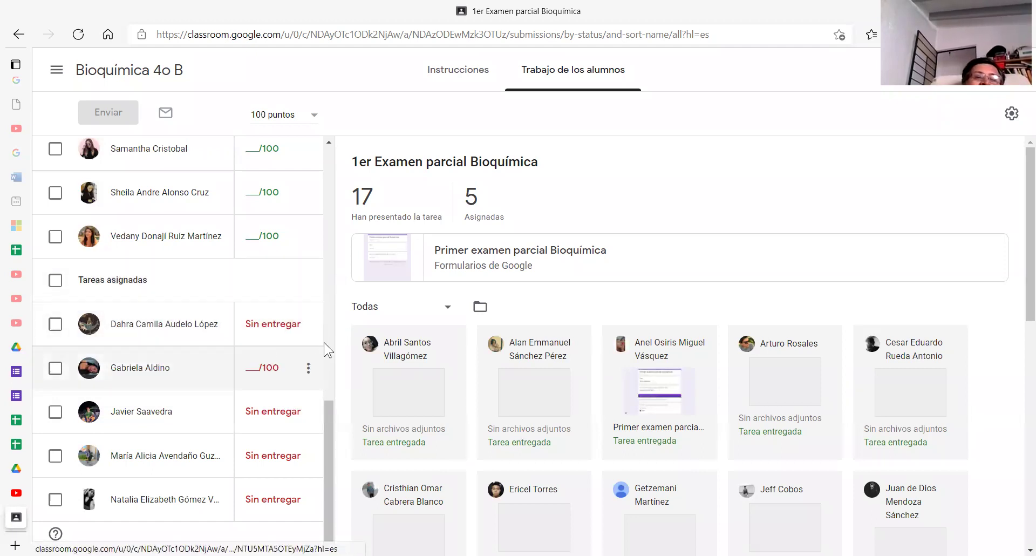
pyautogui.scroll(1, 328, 420)
pyautogui.scroll(9, 330, 376)
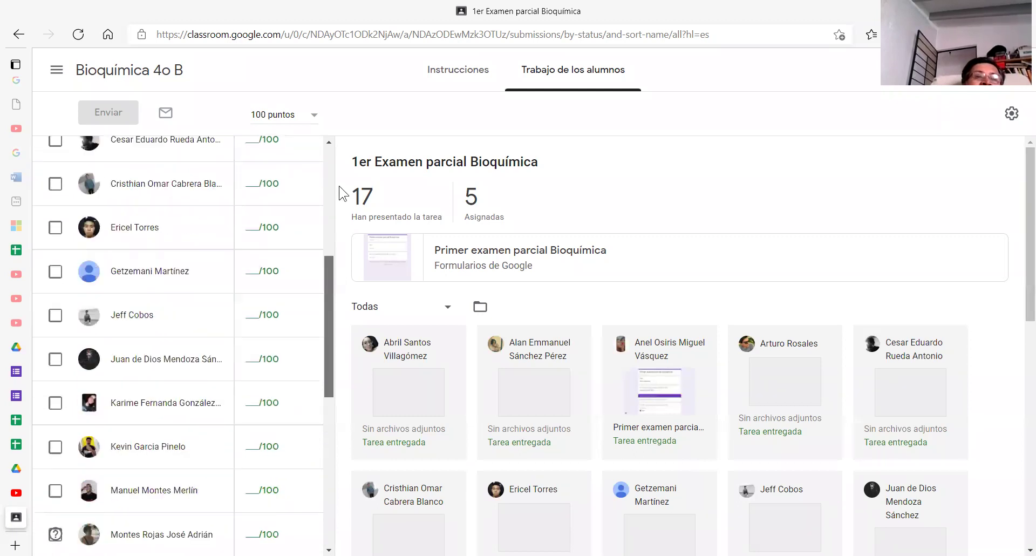
pyautogui.scroll(6, 339, 186)
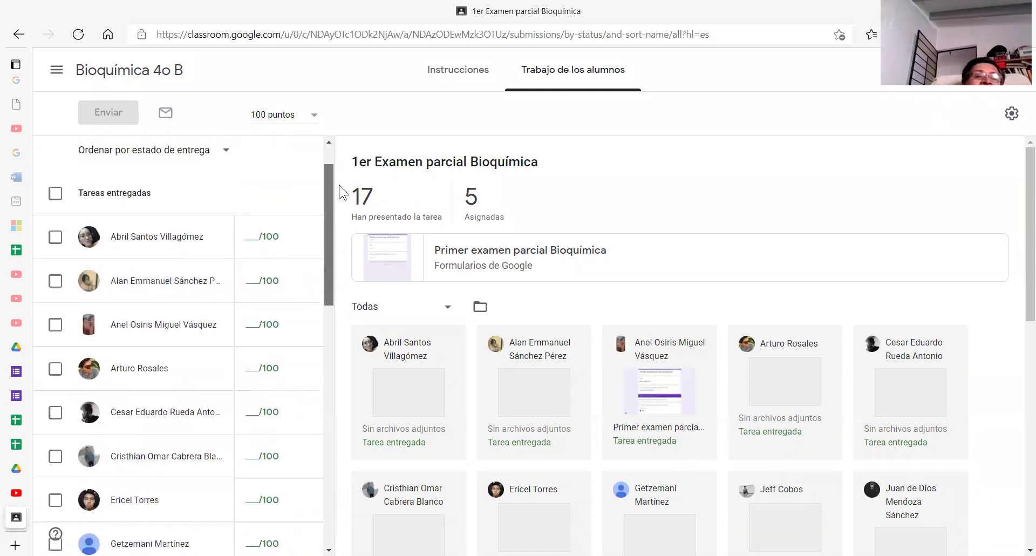
pyautogui.scroll(-3, 338, 197)
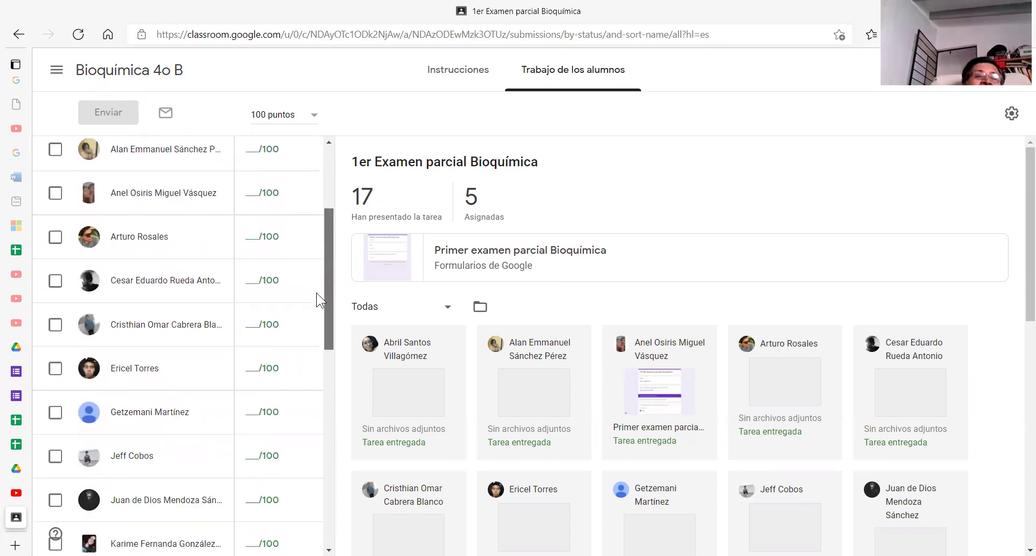
pyautogui.scroll(-10, 313, 351)
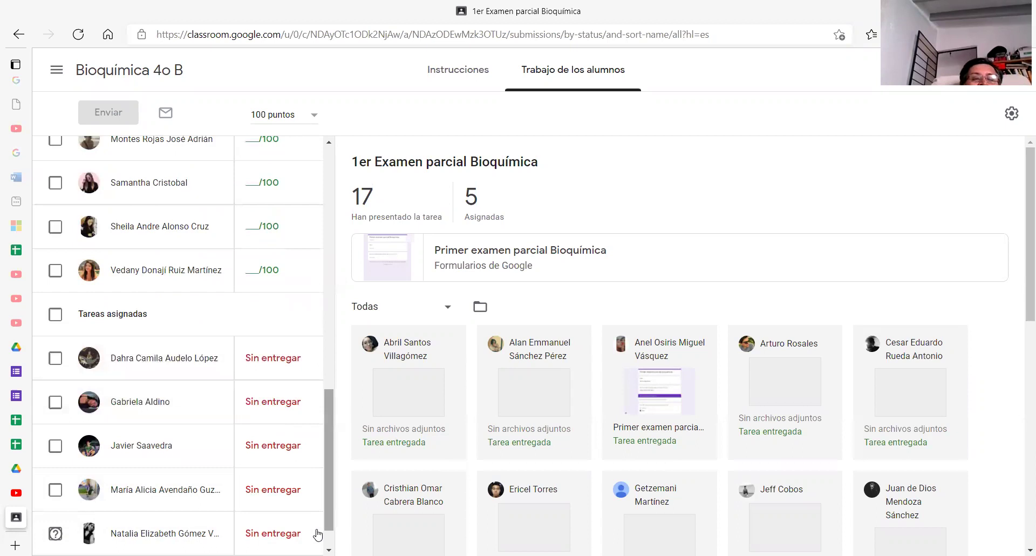
pyautogui.scroll(-1, 329, 529)
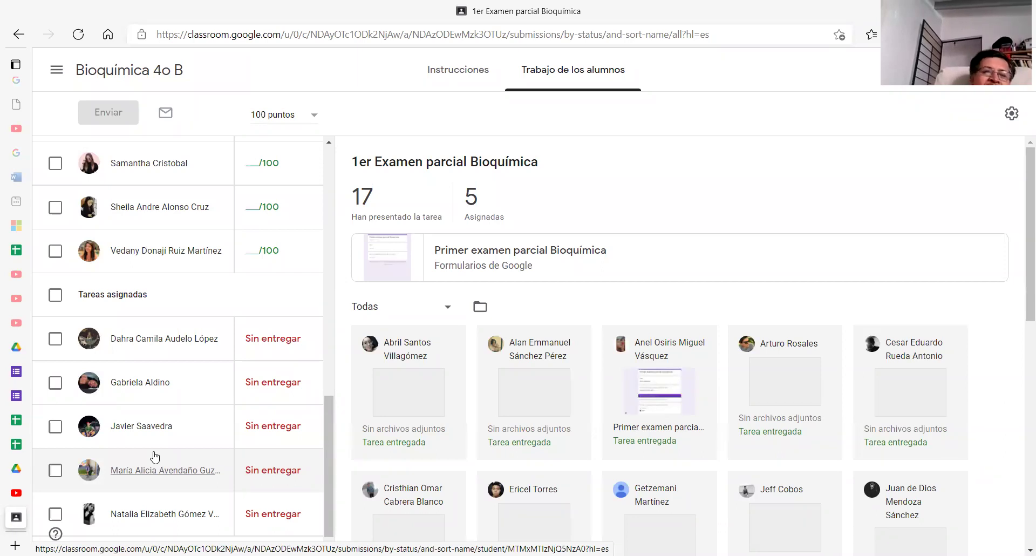
pyautogui.moveTo(269, 366)
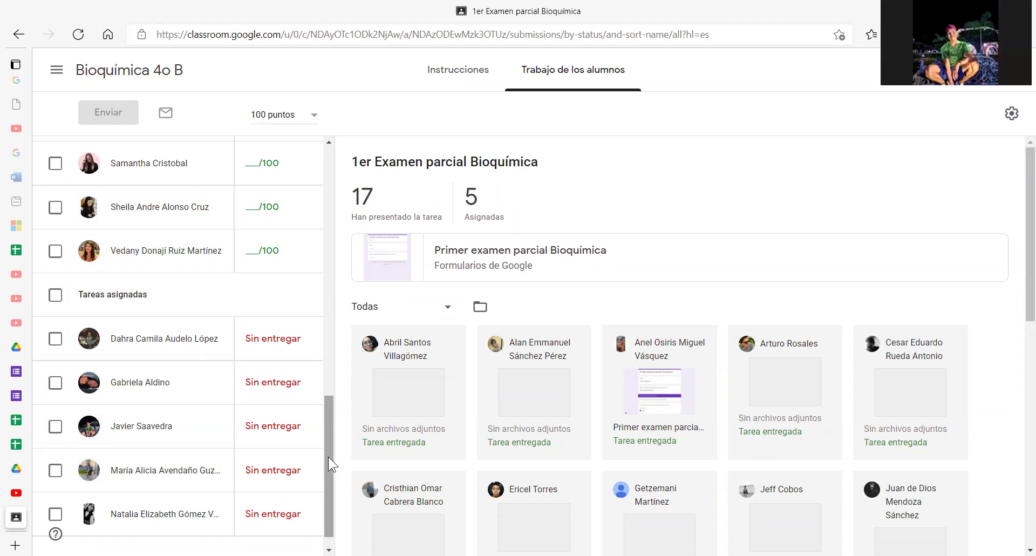
pyautogui.moveTo(328, 456)
pyautogui.mouseDown()
pyautogui.moveTo(326, 433)
pyautogui.moveTo(327, 457)
pyautogui.mouseUp()
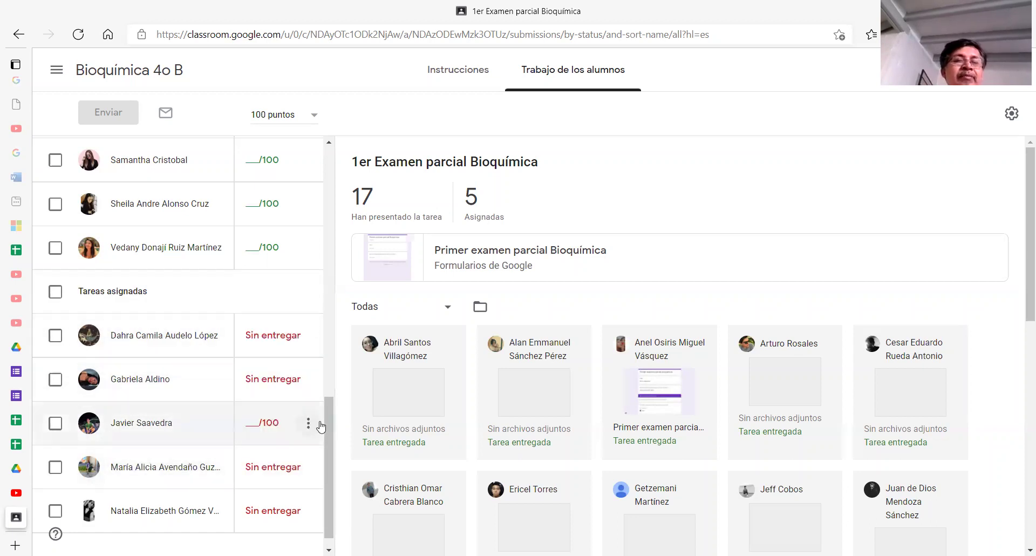
pyautogui.moveTo(330, 431); pyautogui.dragTo(331, 432)
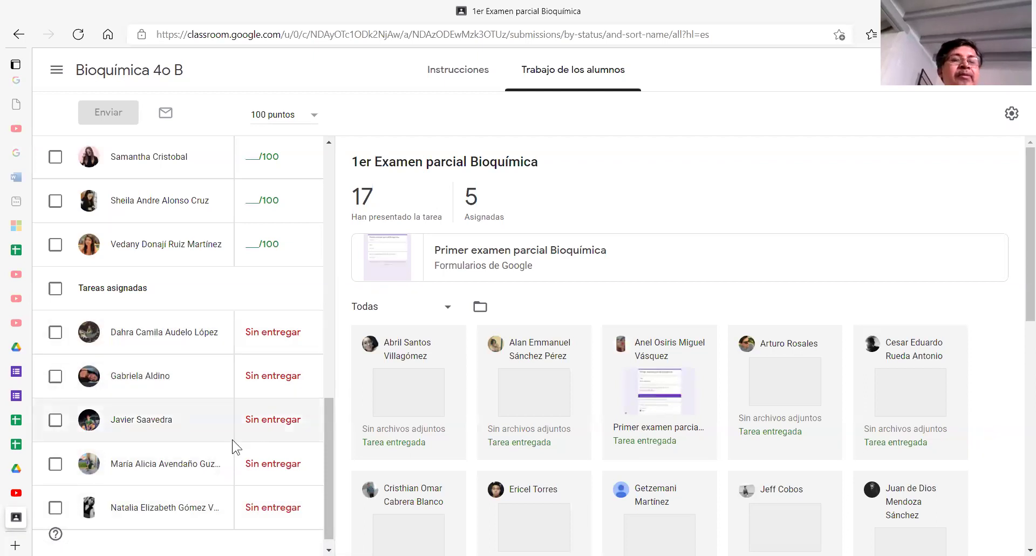
# Step: Examine the students marked Sin entregar under Tareas asignadas against the last ungraded students under Tareas entregadas
pyautogui.moveTo(265, 463)
pyautogui.moveTo(263, 431)
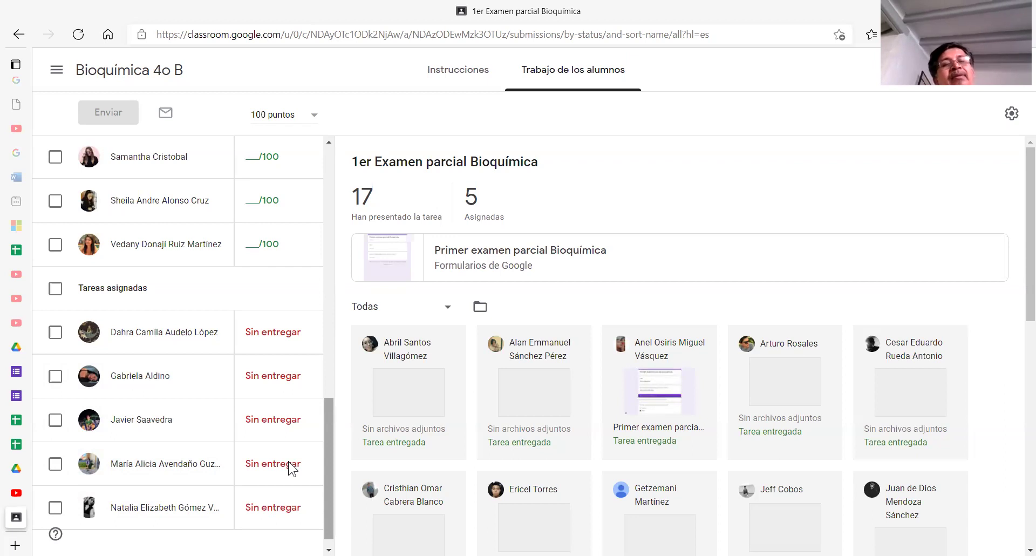
pyautogui.scroll(4, 302, 463)
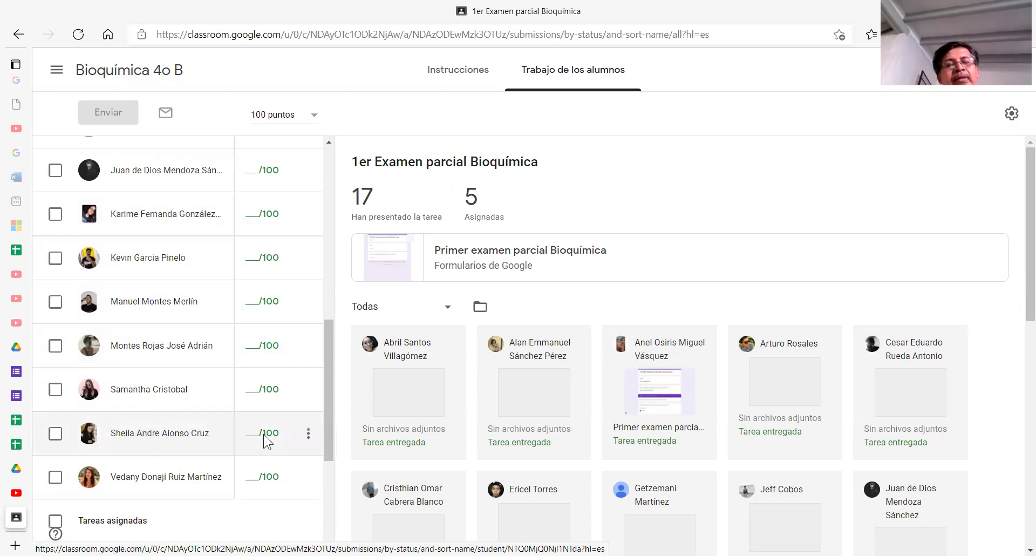
pyautogui.scroll(-2, 327, 453)
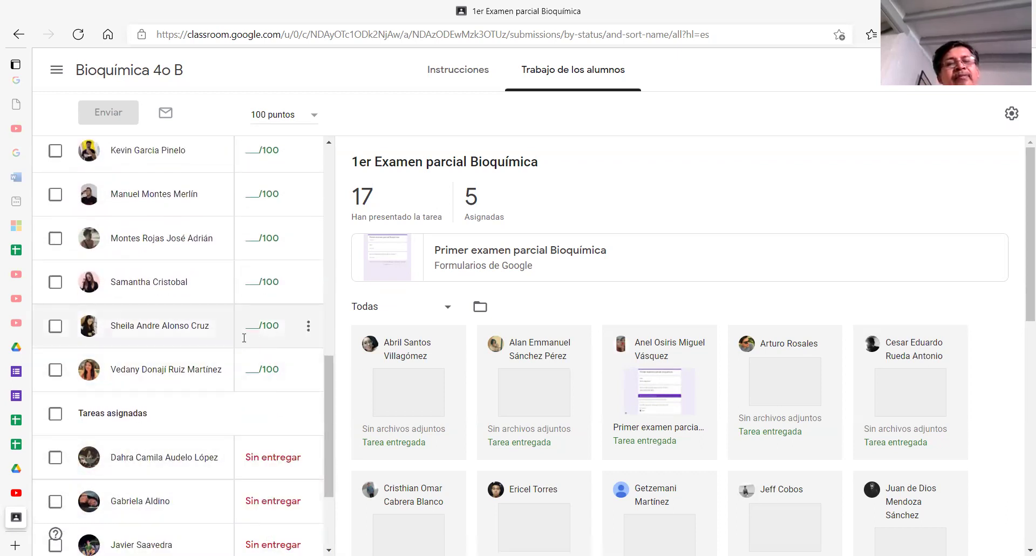
pyautogui.moveTo(330, 403); pyautogui.dragTo(327, 382)
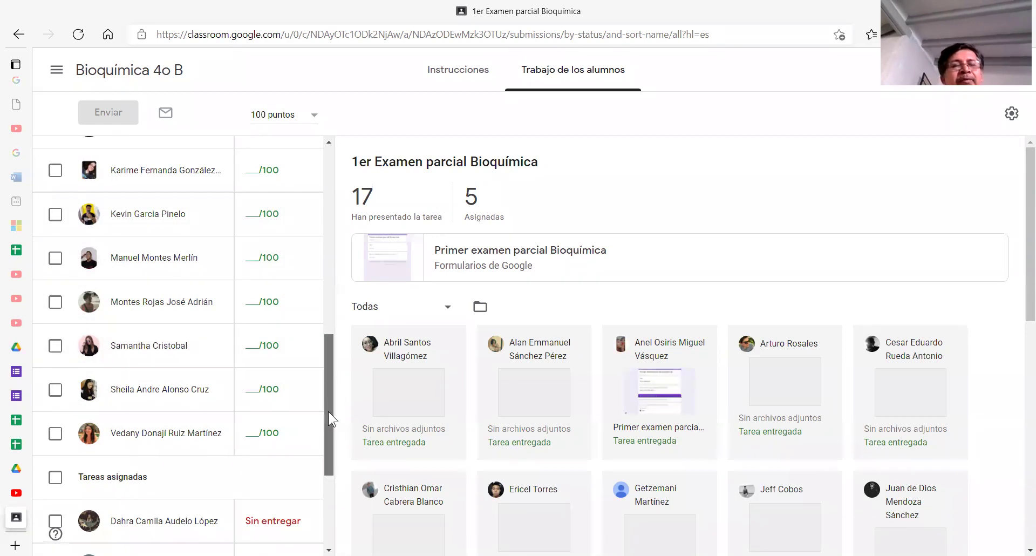
pyautogui.scroll(-3, 327, 415)
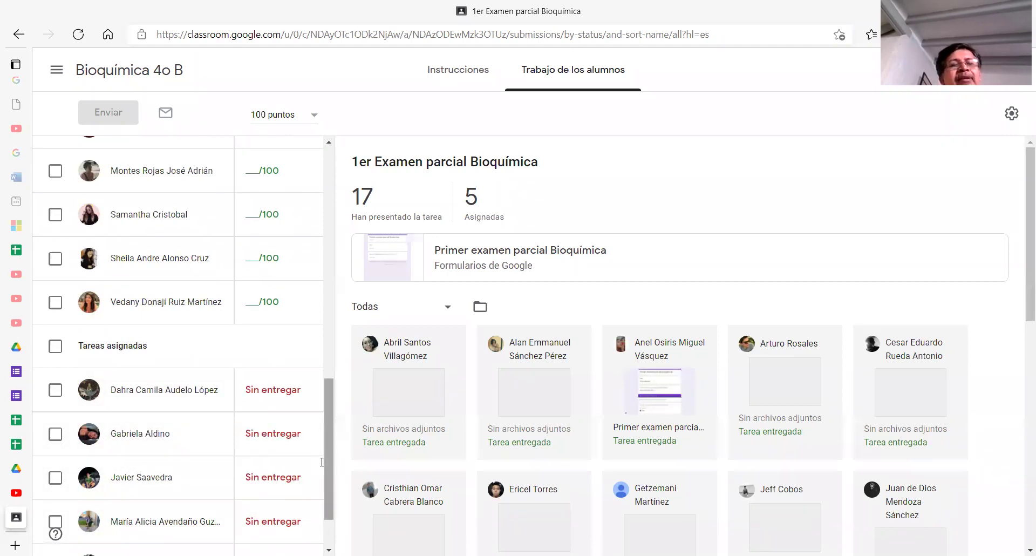
pyautogui.scroll(2, 327, 460)
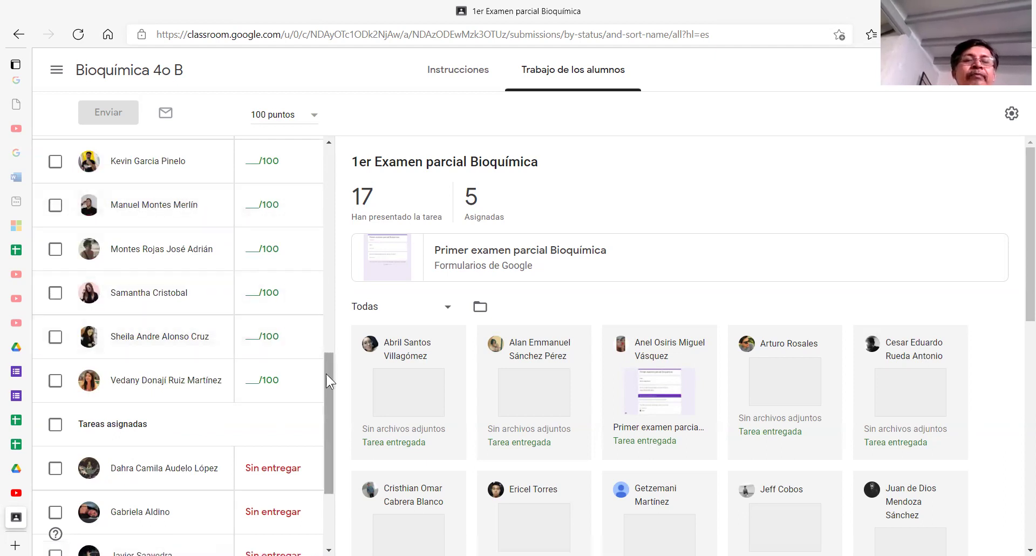
# Step: Review the empty grade fields of all students under Tareas entregadas up to the start of the list, ending back at Tareas asignadas
pyautogui.moveTo(327, 382); pyautogui.dragTo(326, 288)
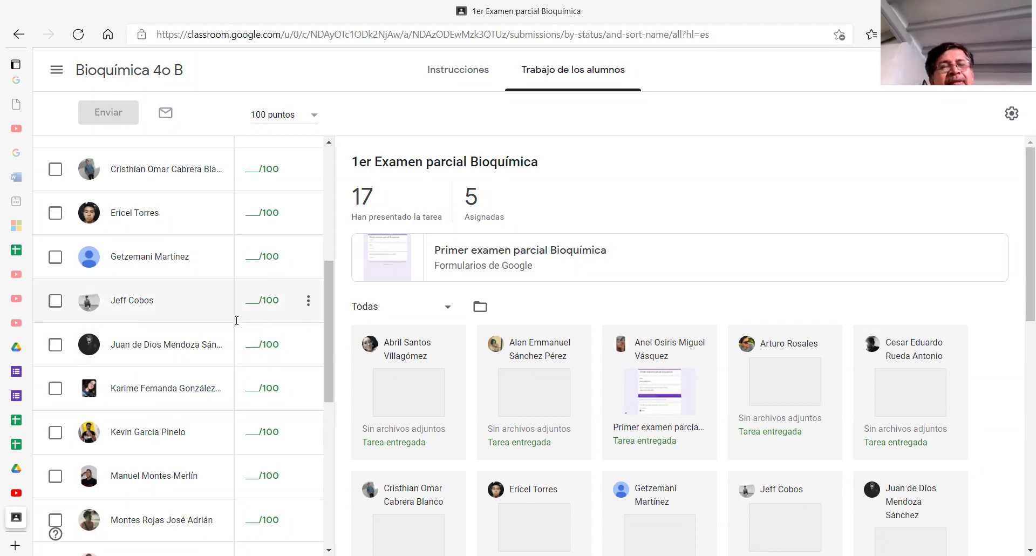
pyautogui.moveTo(327, 355); pyautogui.dragTo(326, 291)
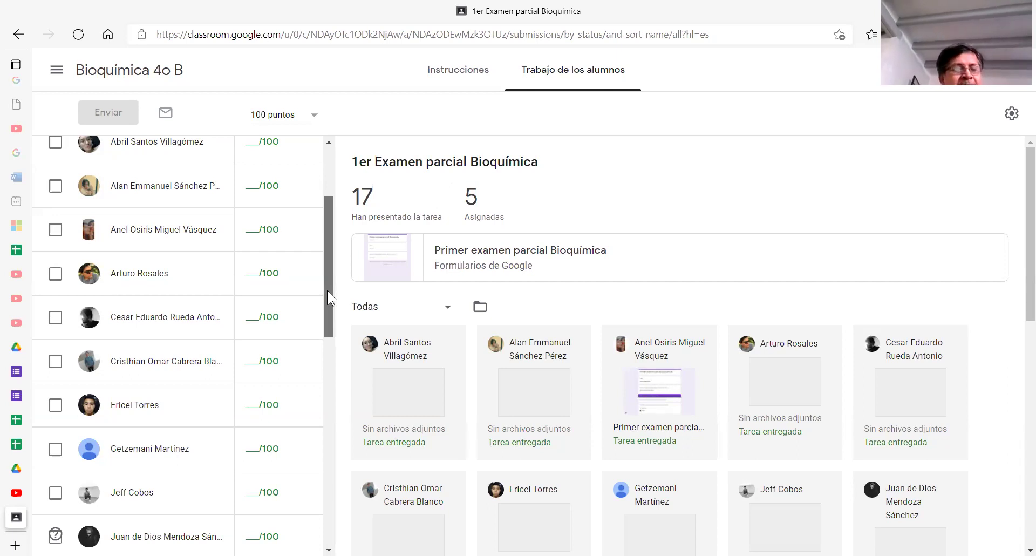
pyautogui.moveTo(327, 291); pyautogui.dragTo(321, 283)
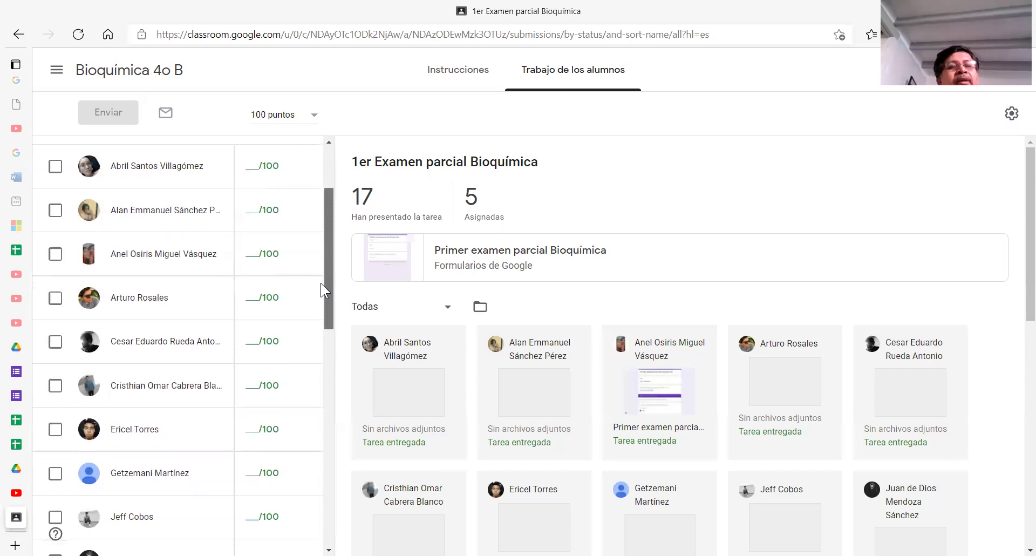
pyautogui.scroll(-1, 320, 282)
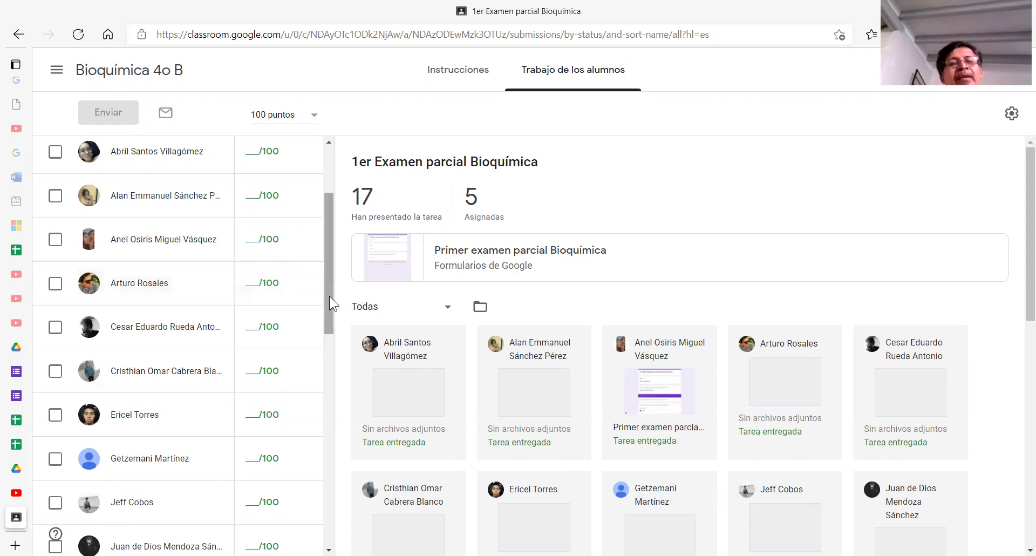
pyautogui.moveTo(329, 296); pyautogui.dragTo(324, 243)
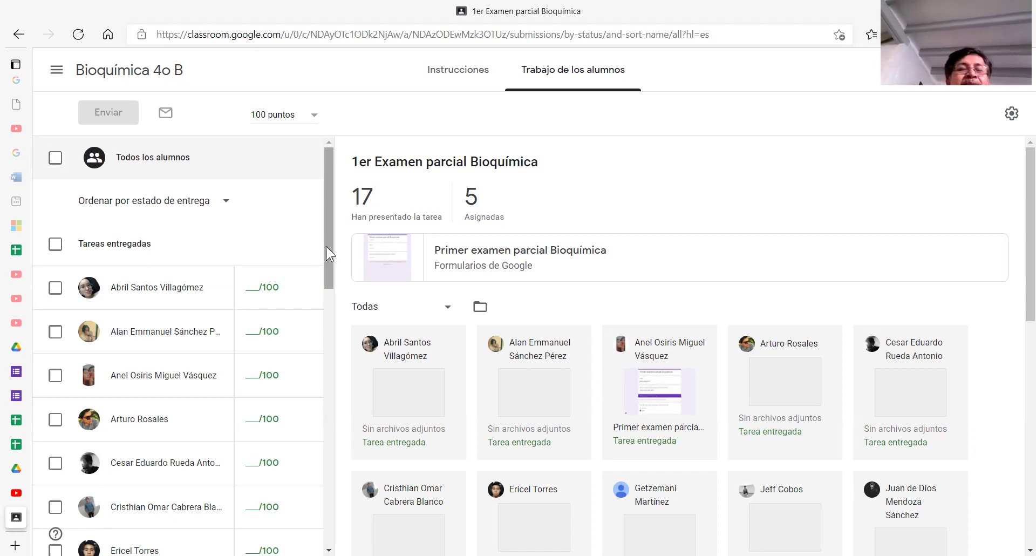
pyautogui.moveTo(327, 247); pyautogui.dragTo(350, 462)
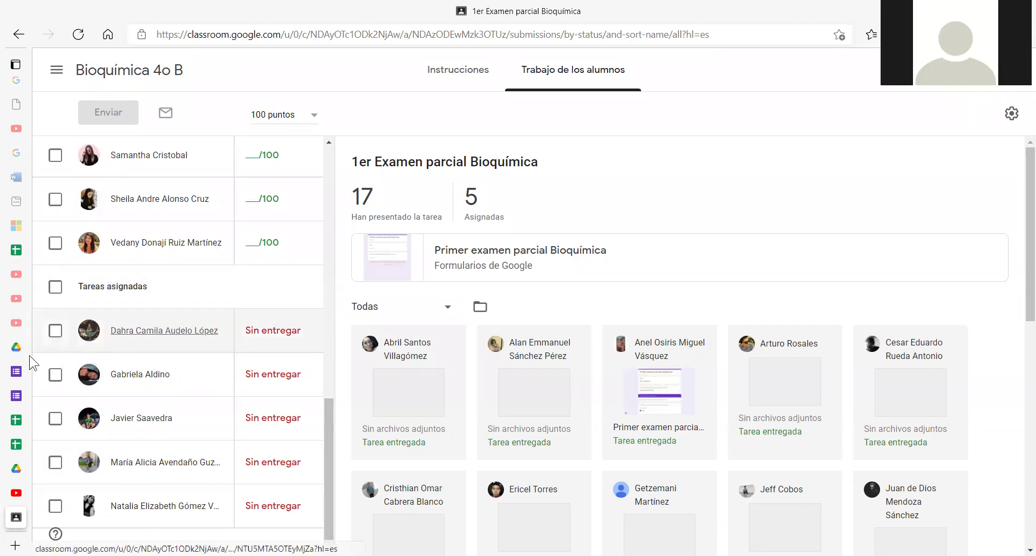
# Step: Switch to the Blank Quiz responses and read through the whole Puntuaciones table of e-mails and scores
pyautogui.moveTo(27, 394)
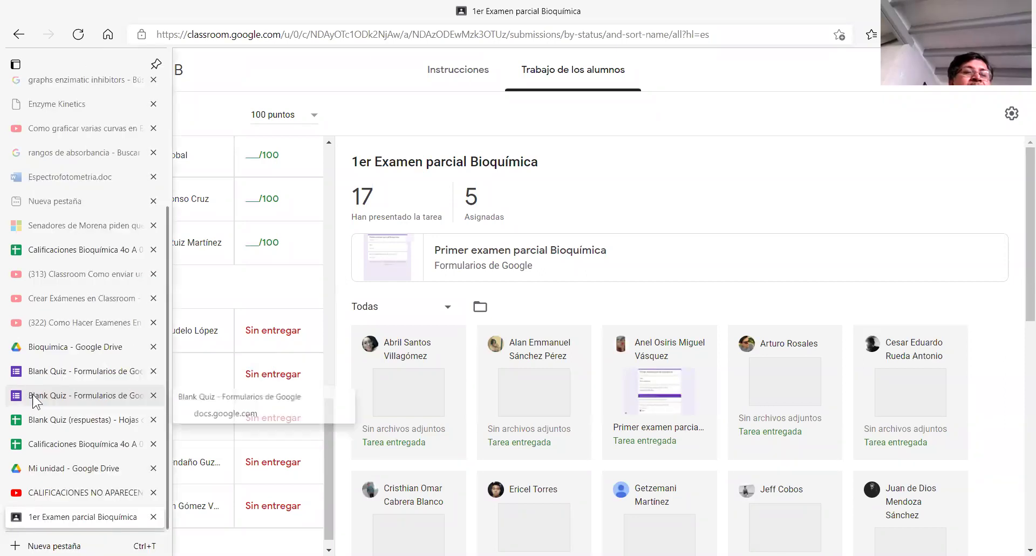
pyautogui.click(33, 399)
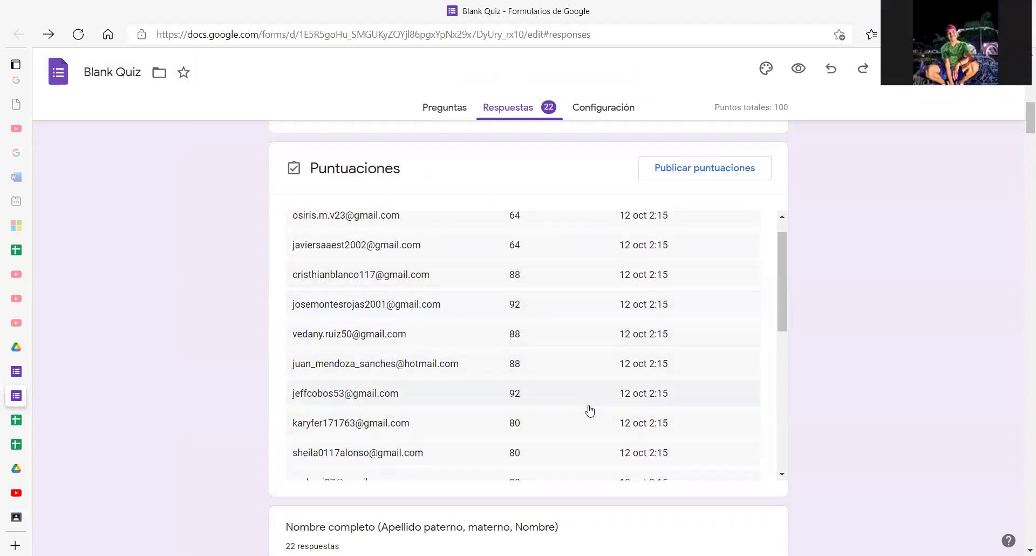
pyautogui.moveTo(780, 319)
pyautogui.mouseDown()
pyautogui.moveTo(789, 461)
pyautogui.moveTo(781, 402)
pyautogui.moveTo(783, 379)
pyautogui.moveTo(797, 460)
pyautogui.moveTo(784, 323)
pyautogui.mouseUp()
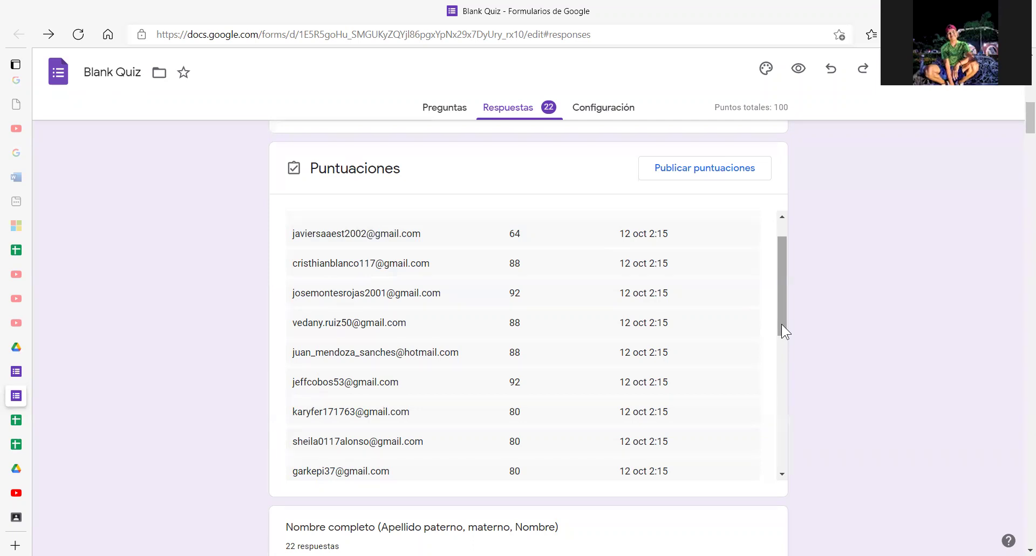
pyautogui.moveTo(781, 324); pyautogui.dragTo(835, 461)
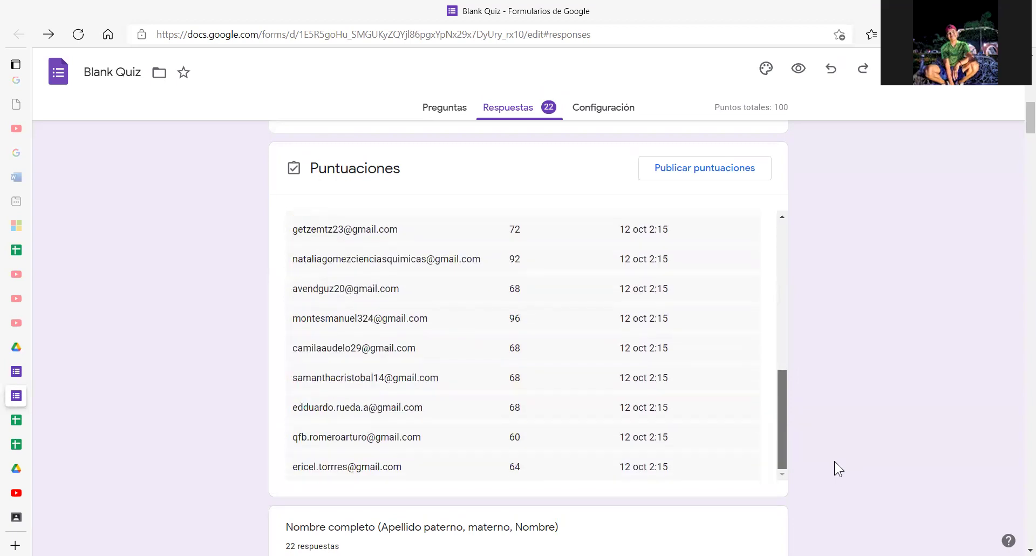
pyautogui.moveTo(836, 460); pyautogui.dragTo(771, 258)
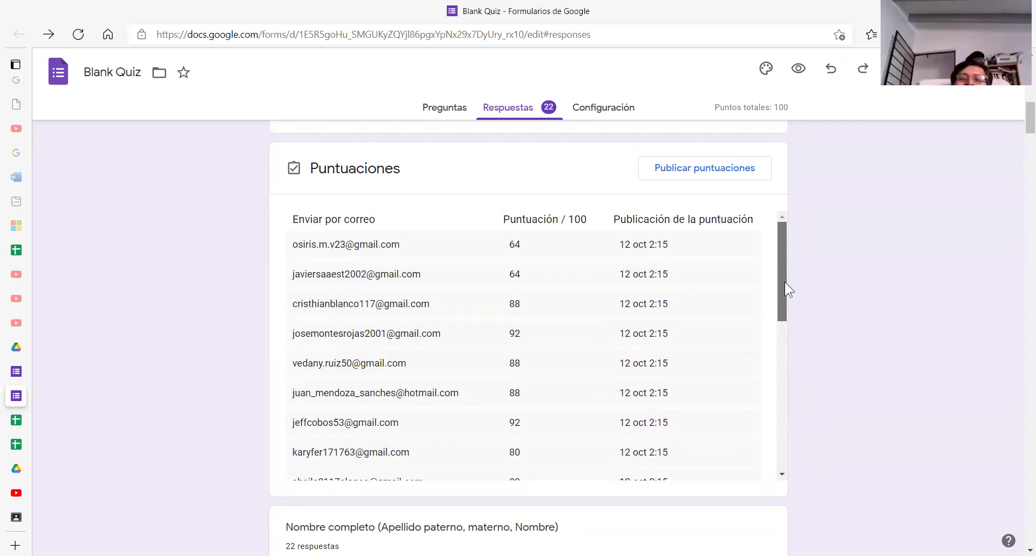
pyautogui.moveTo(785, 308); pyautogui.dragTo(774, 454)
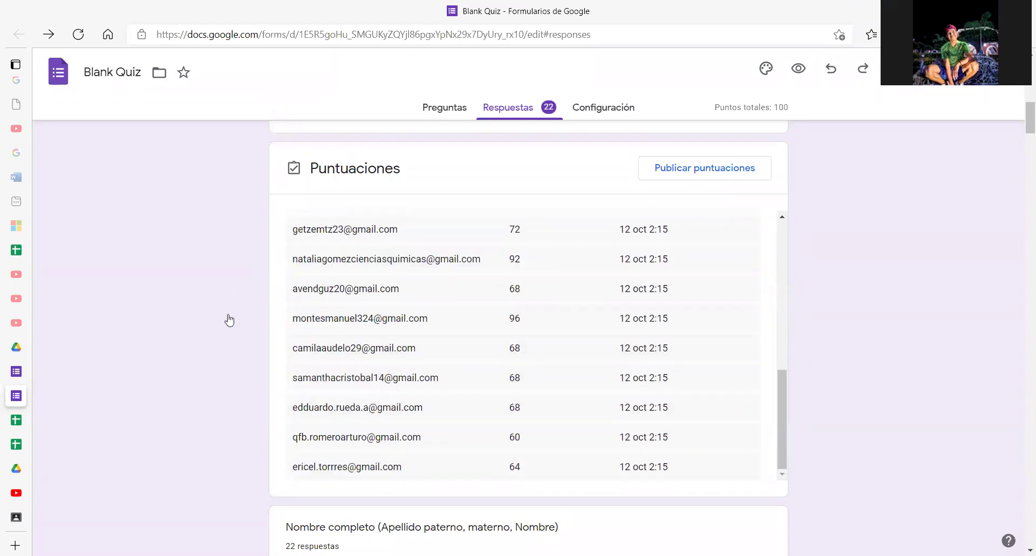
# Step: Return to the 1er Examen parcial Bioquímica assignment in Classroom and review the student list from Tareas asignadas back to Tareas entregadas
pyautogui.moveTo(24, 520)
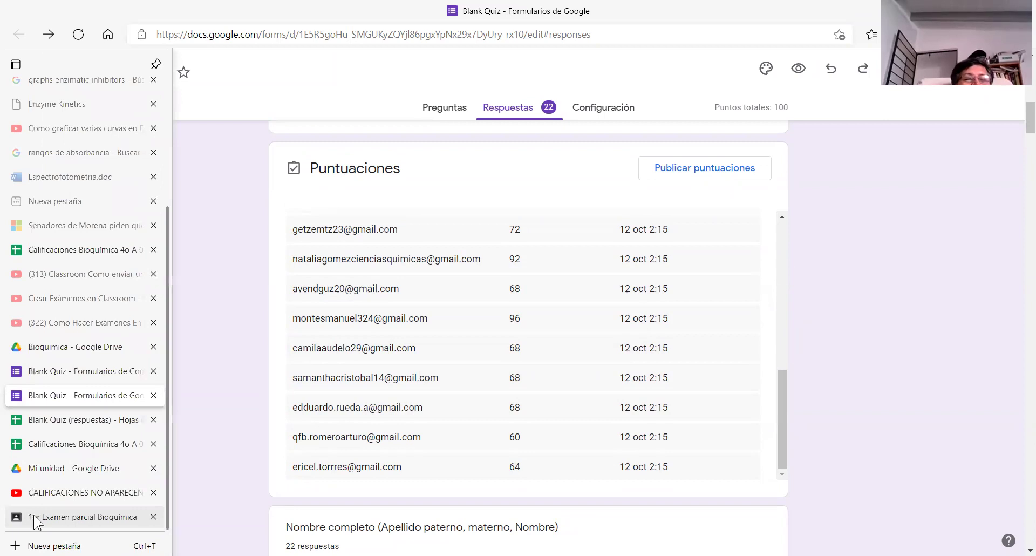
pyautogui.click(36, 518)
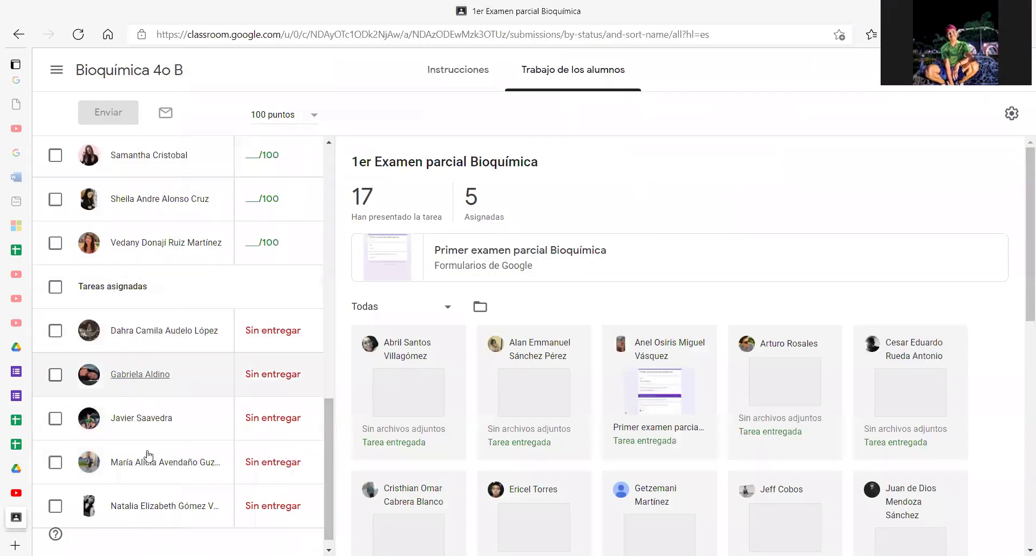
pyautogui.click(178, 462)
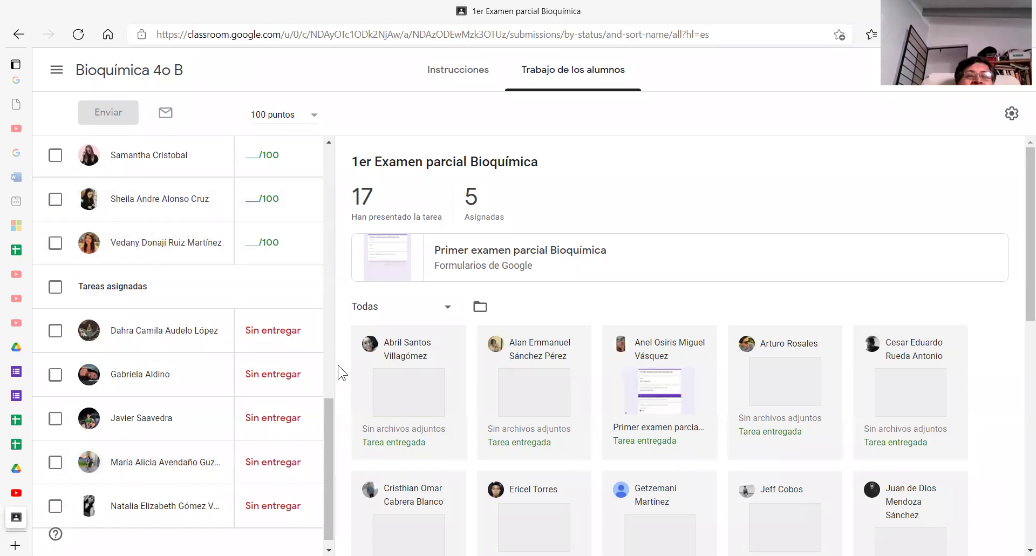
pyautogui.moveTo(327, 404); pyautogui.dragTo(329, 274)
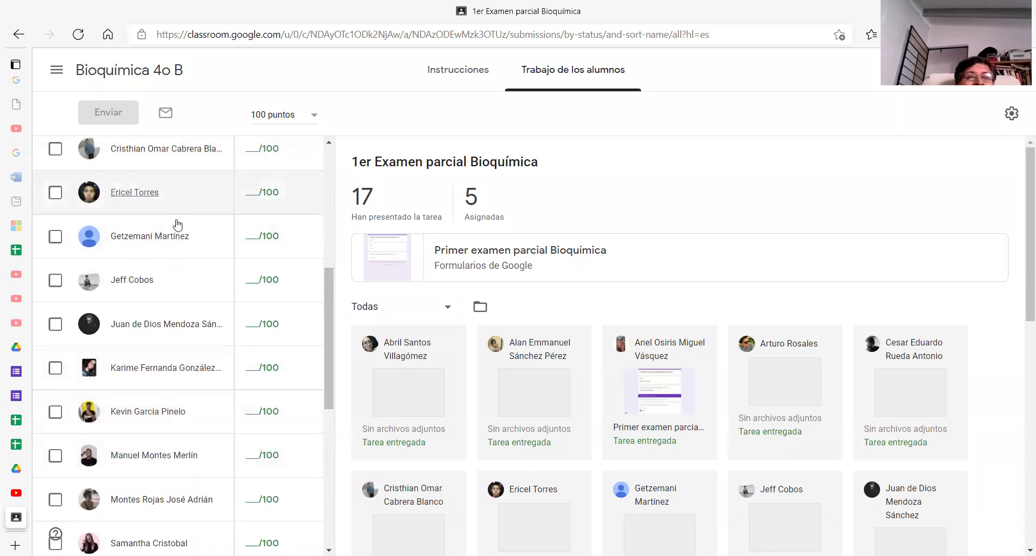
pyautogui.moveTo(328, 314); pyautogui.dragTo(329, 208)
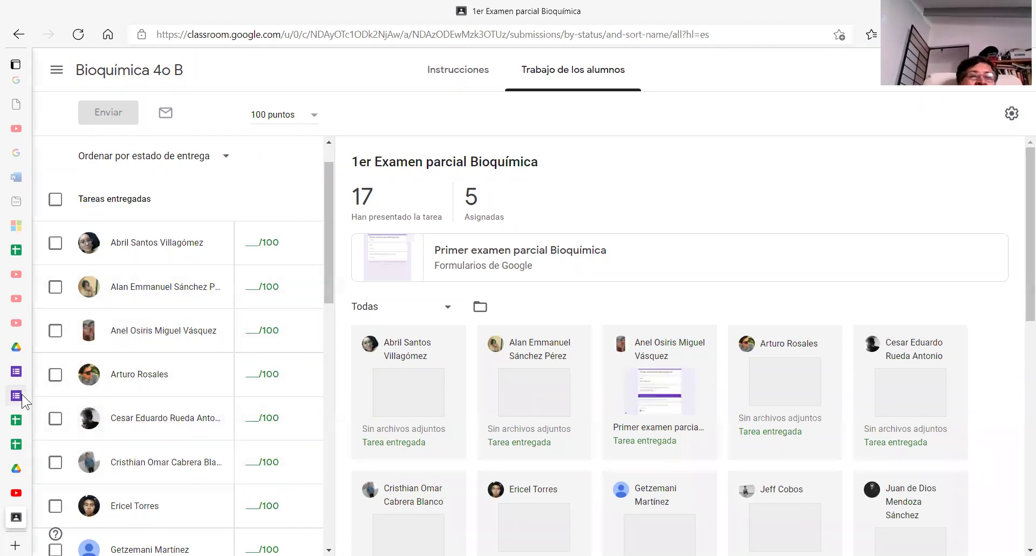
# Step: Open the Blank Quiz responses again and check every student's score in the Puntuaciones table from first to last row
pyautogui.click(43, 399)
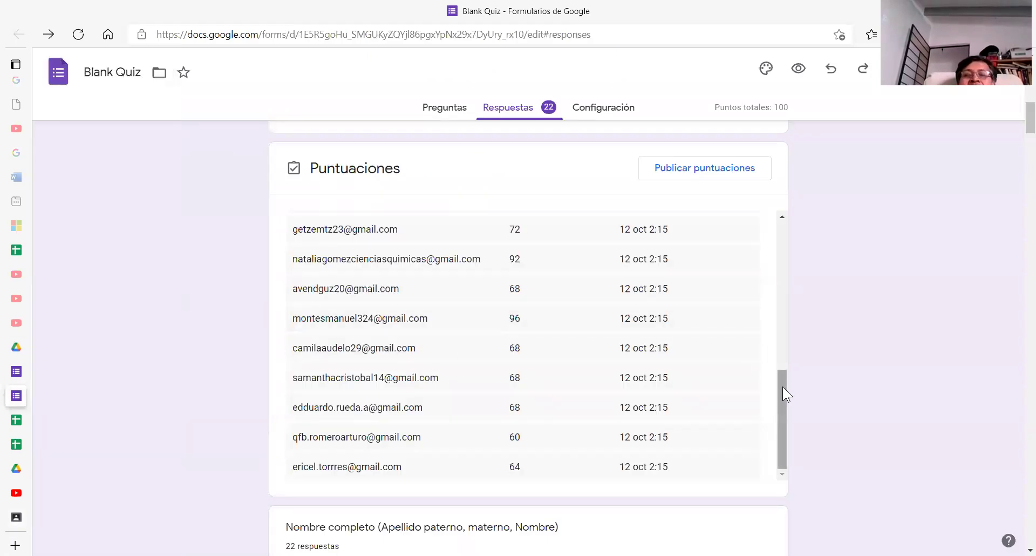
pyautogui.moveTo(779, 387); pyautogui.dragTo(779, 258)
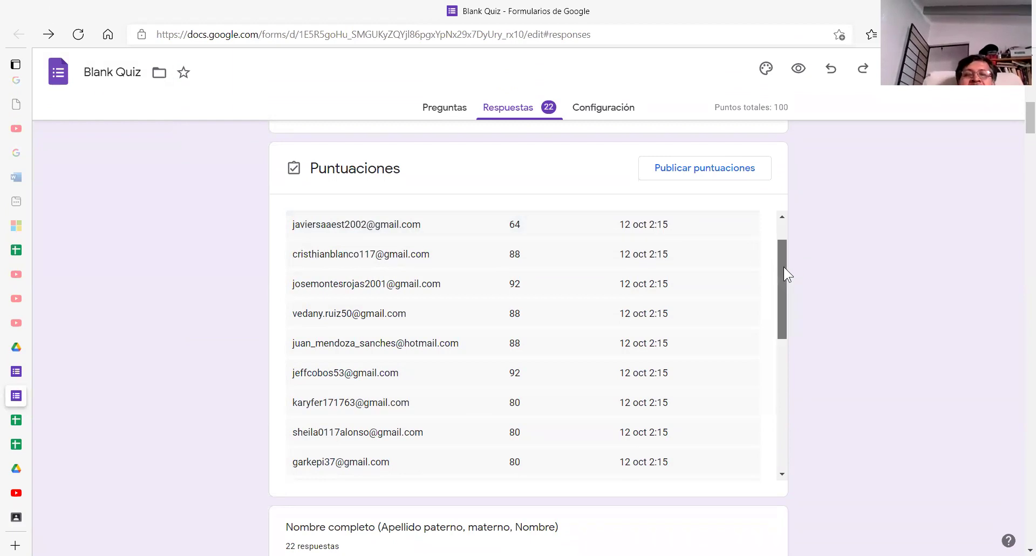
pyautogui.moveTo(784, 266); pyautogui.dragTo(784, 250)
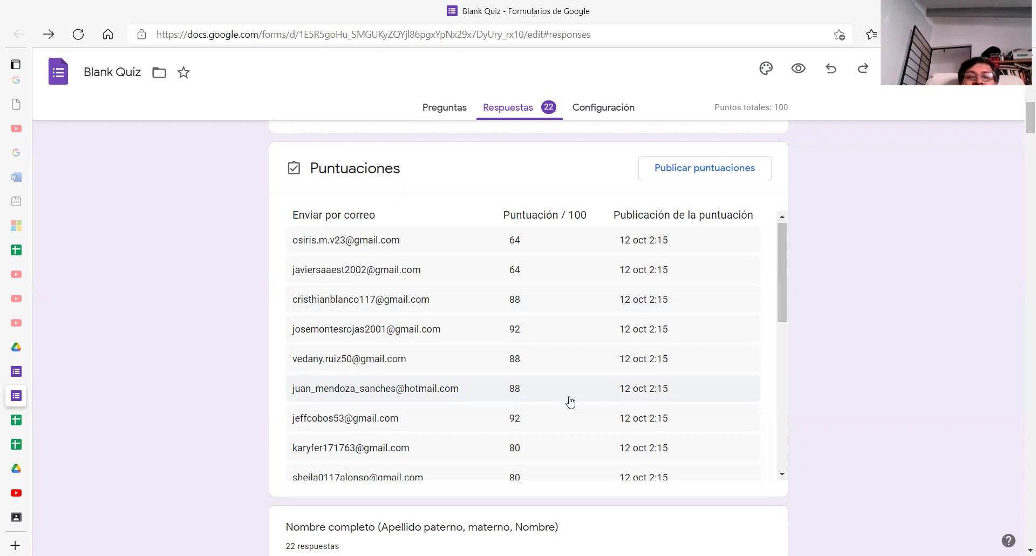
pyautogui.moveTo(783, 312); pyautogui.dragTo(790, 413)
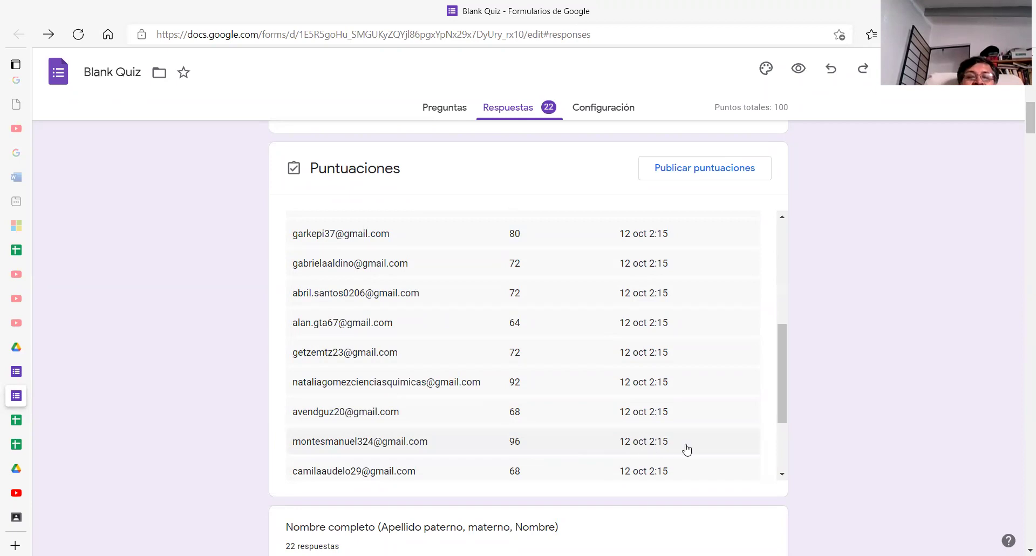
pyautogui.moveTo(783, 409); pyautogui.dragTo(785, 462)
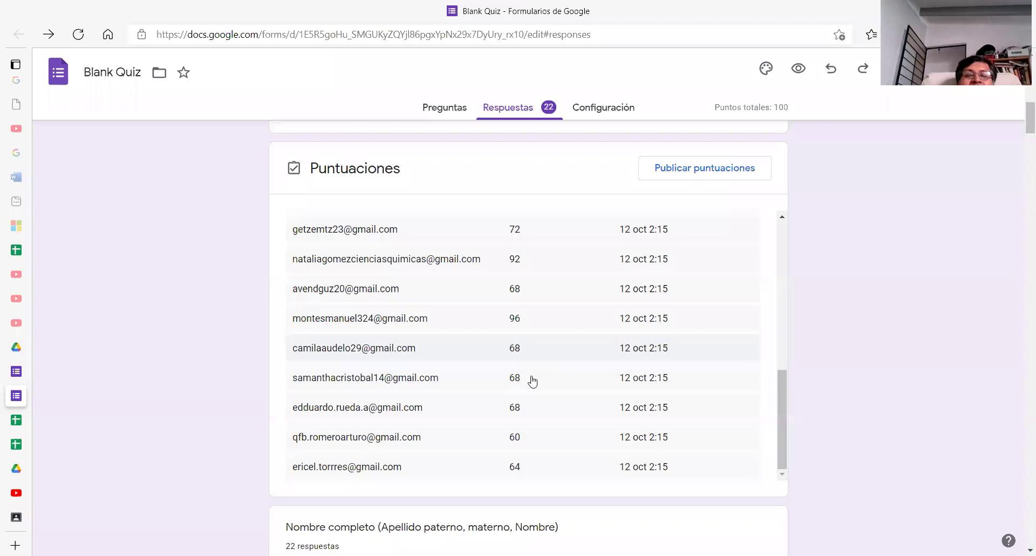